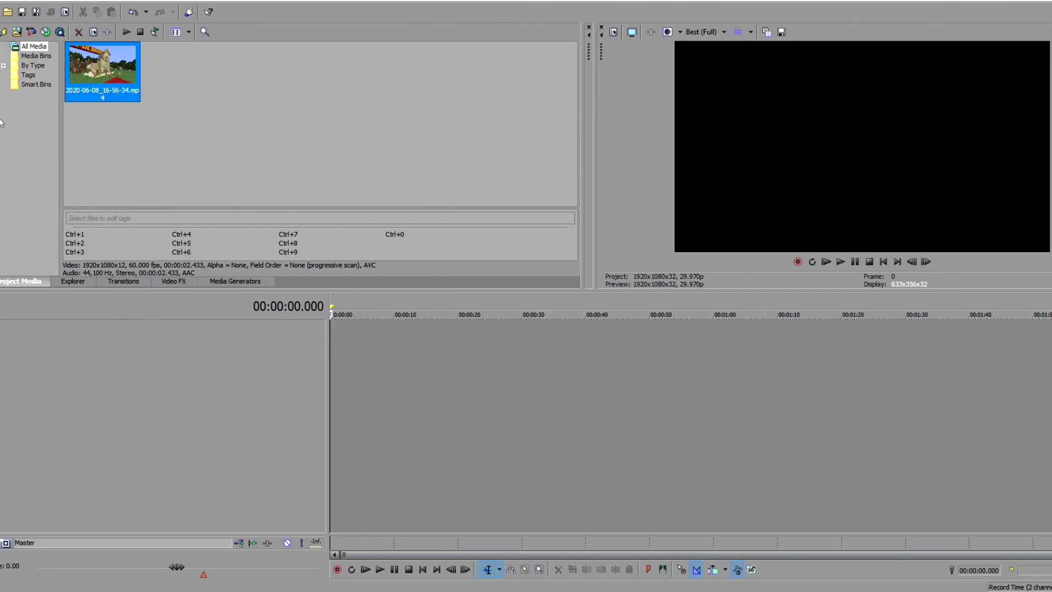
Step: Place the clip 2020-06-08_16-56-34.mp4 at the start of the timeline, matching the project video settings to it
drag(75, 78, 453, 286)
drag(296, 344, 298, 344)
click(617, 219)
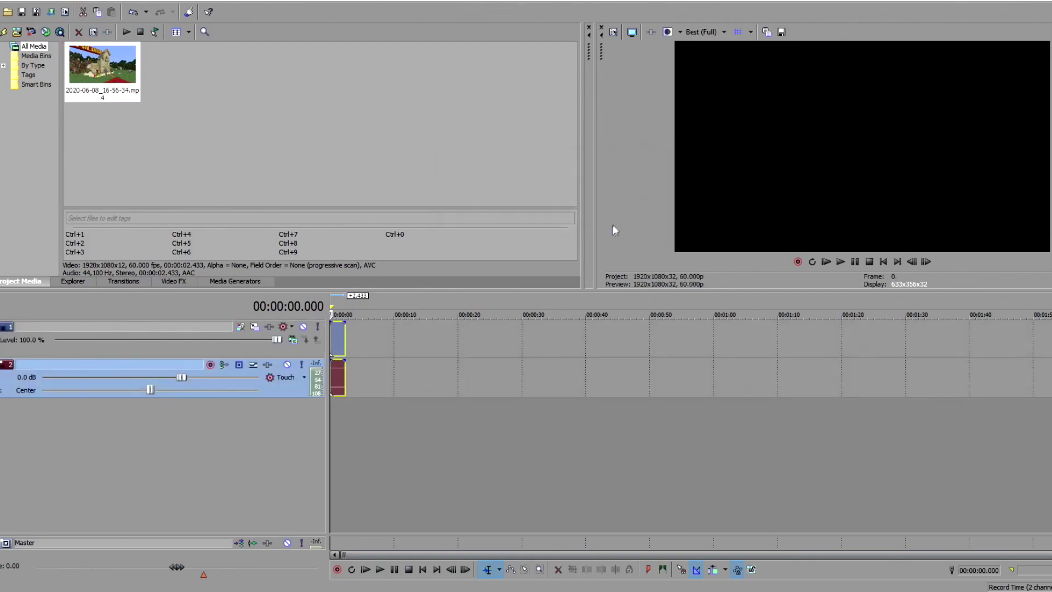
click(340, 341)
scroll(378, 339, up, 8)
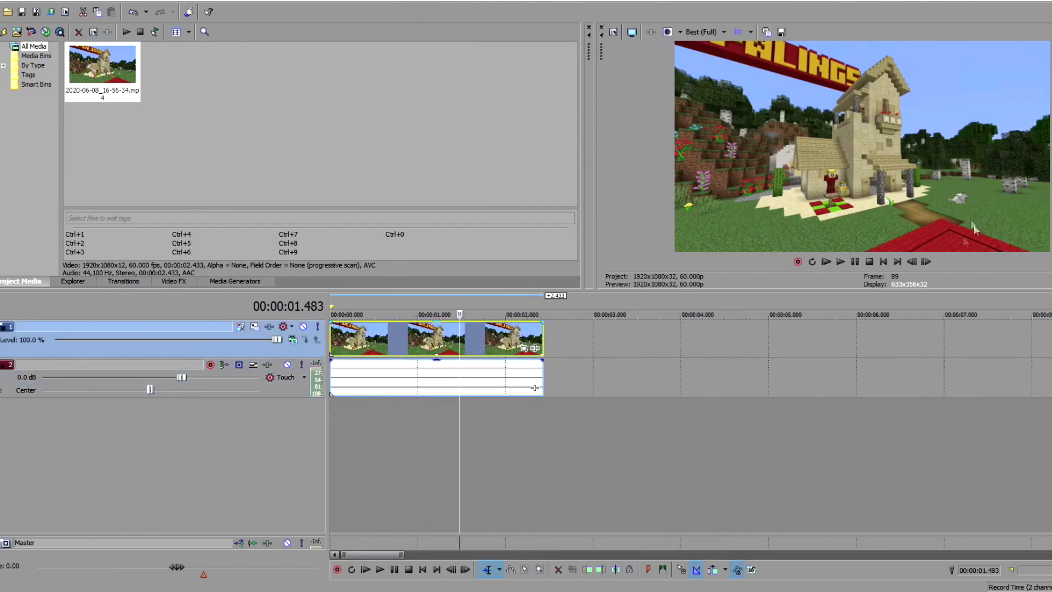
Step: Apply the Facecam preset of the Brightness and Contrast effect to the timeline clip twice
click(173, 281)
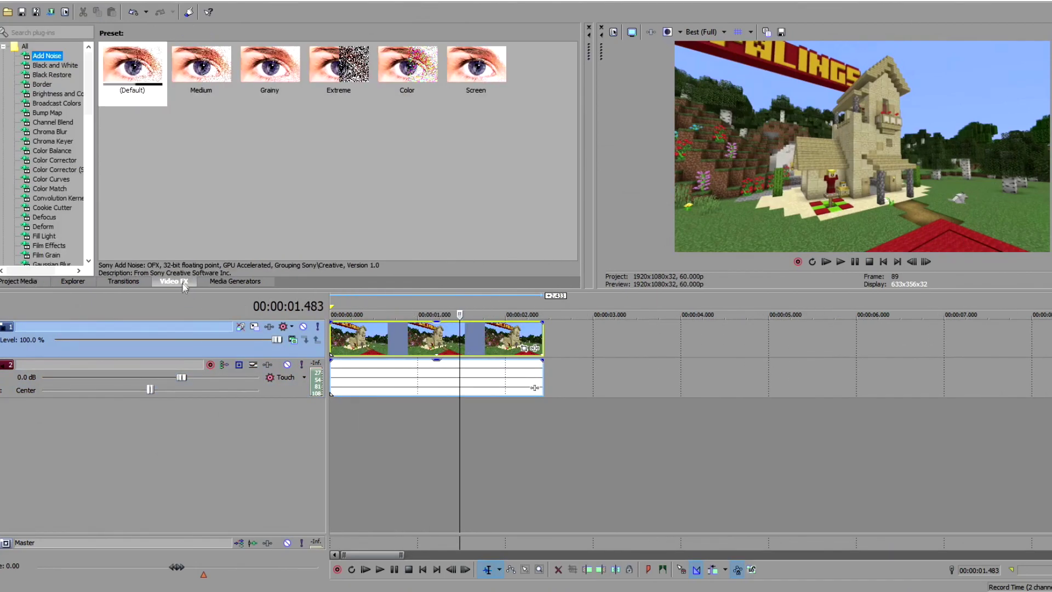
click(55, 93)
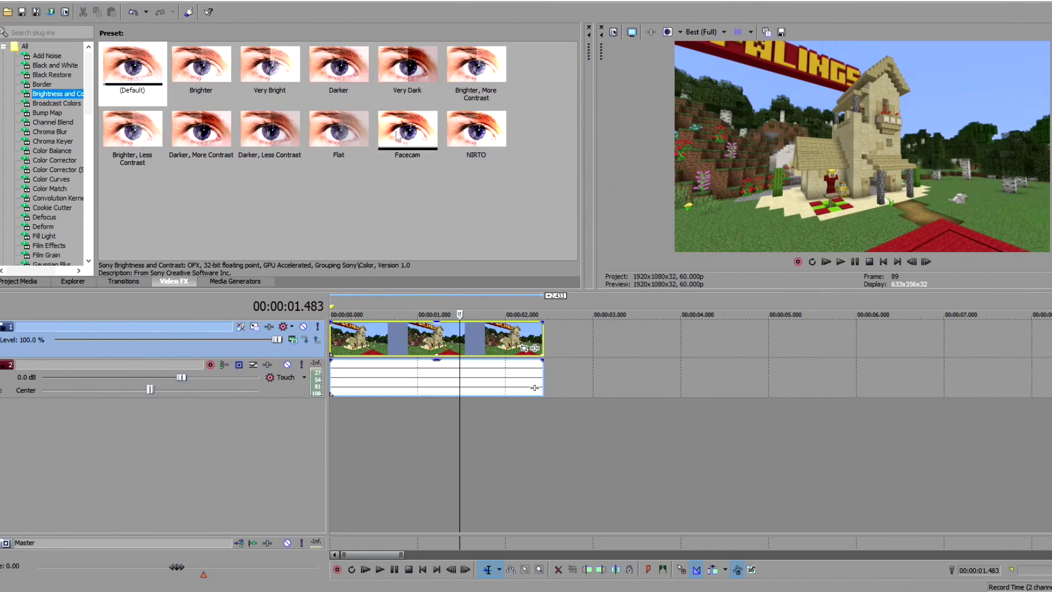
drag(402, 133, 450, 349)
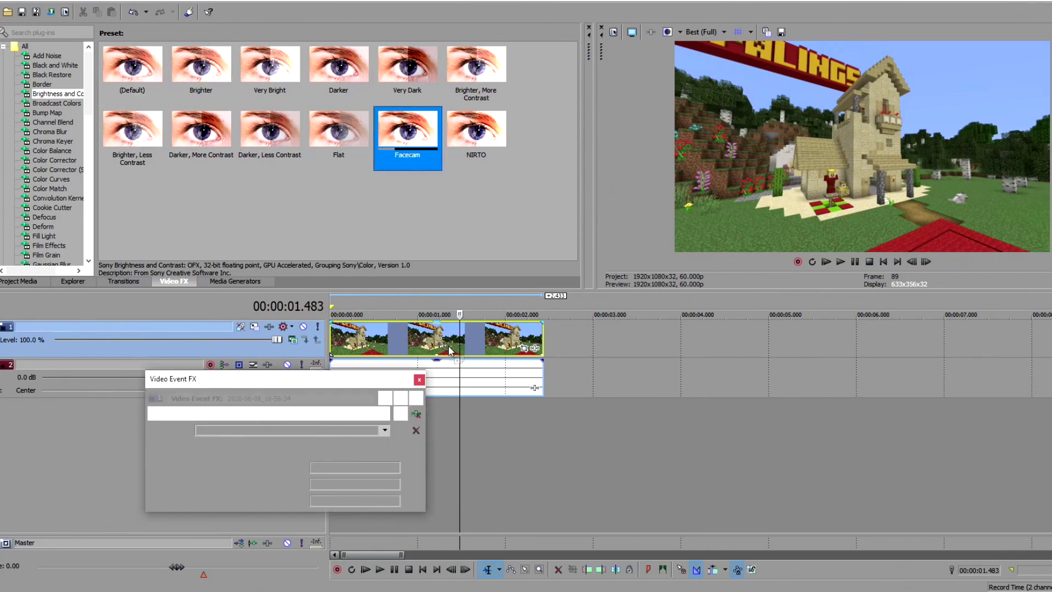
drag(408, 135, 454, 339)
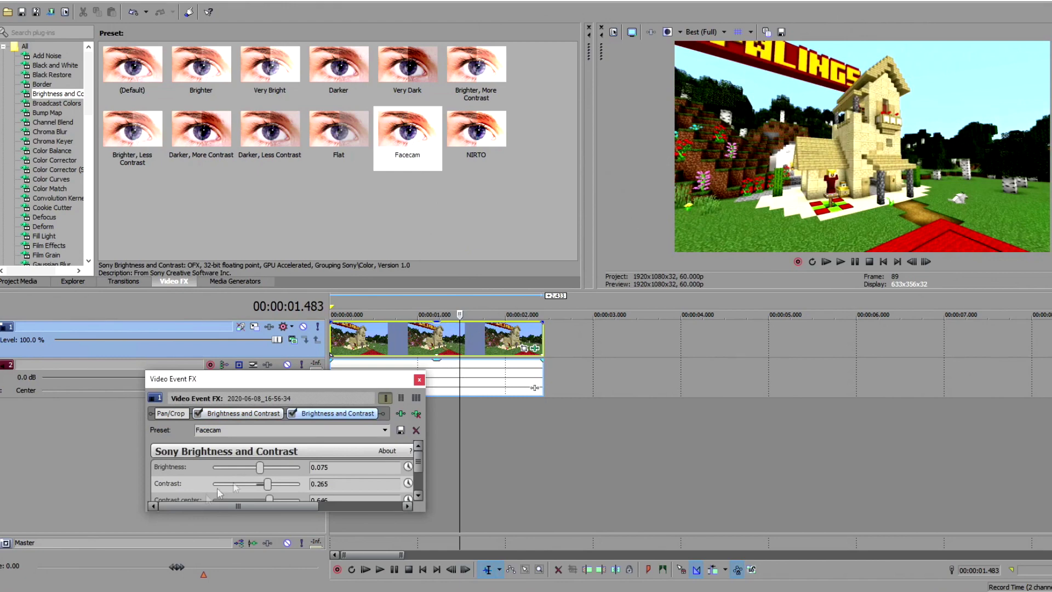
click(419, 380)
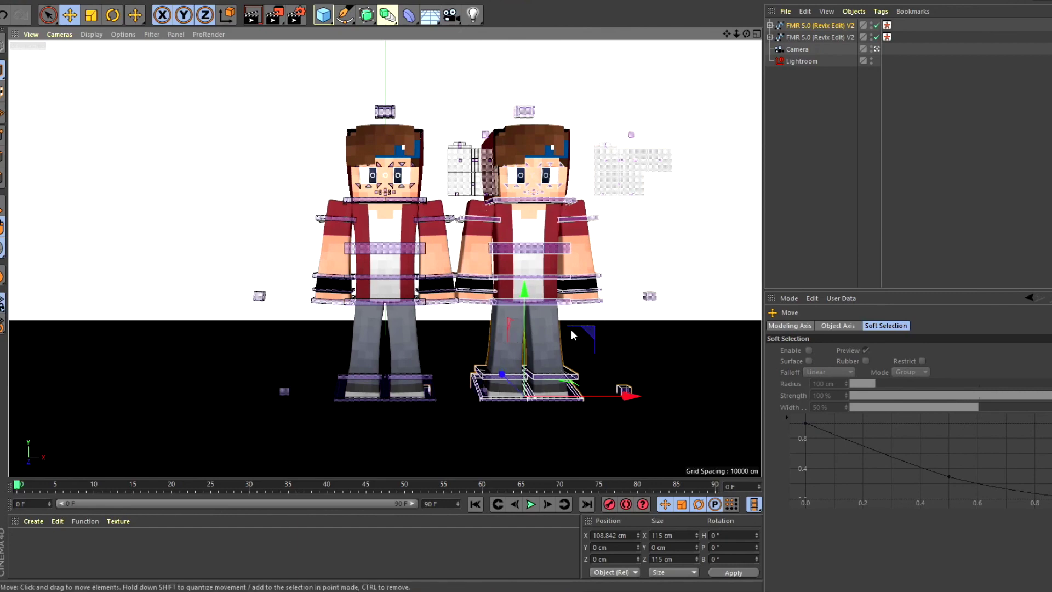
Step: In Cinema 4D, turn off the right eye, left eye and mouth on the red-and-green character's rig
click(385, 378)
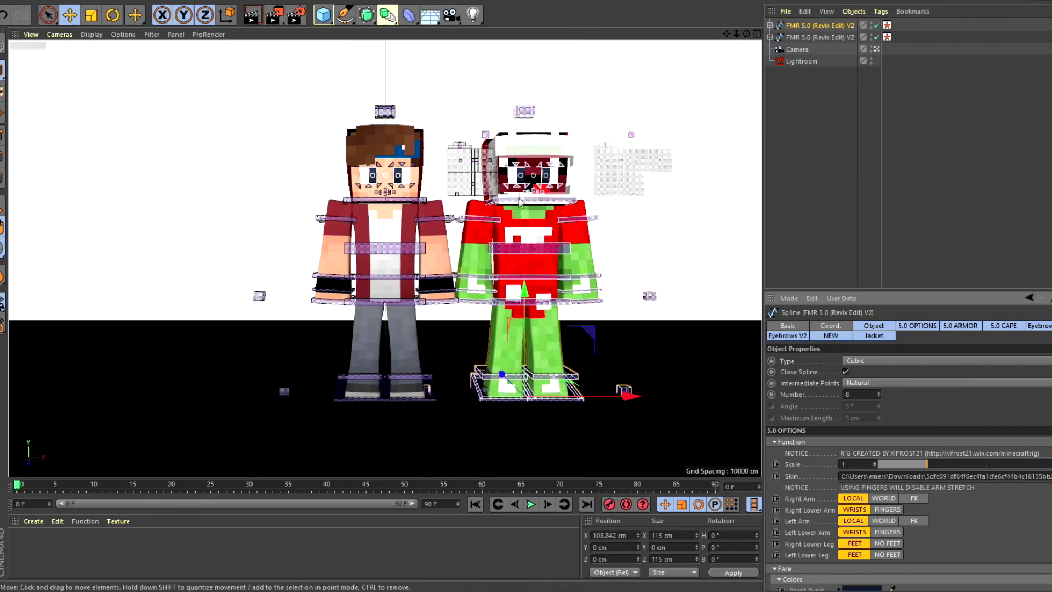
scroll(871, 387, down, 12)
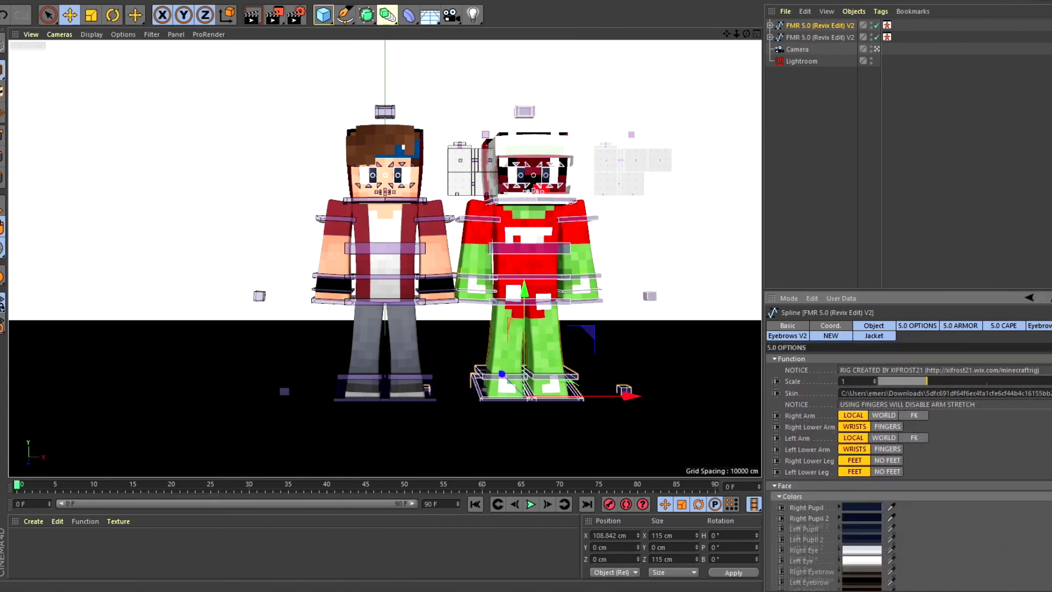
click(846, 373)
click(846, 385)
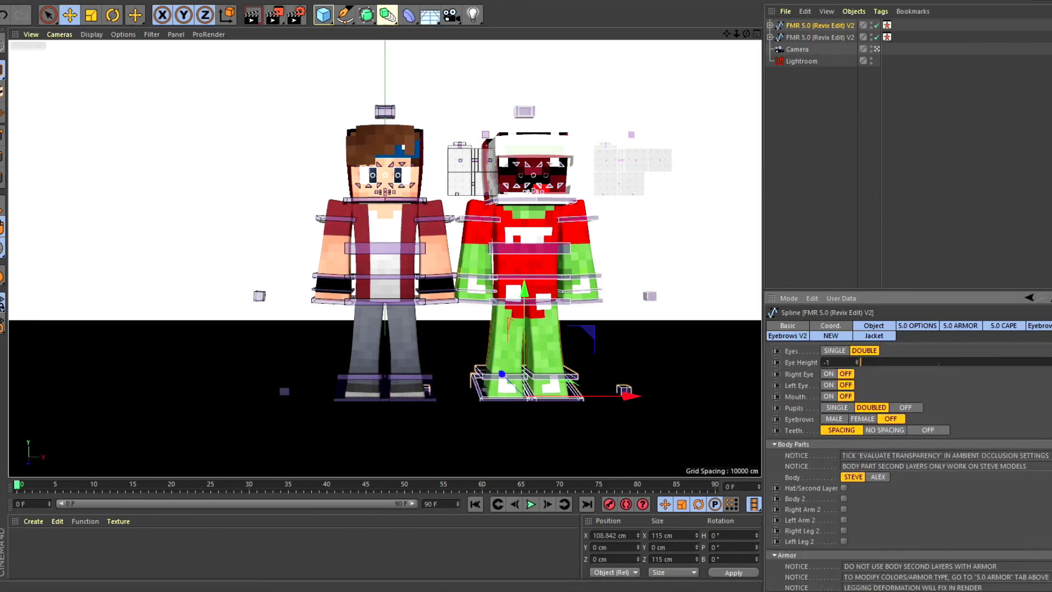
Step: Enable the second layers for the red-and-green character's body, right arm, left arm, right leg and left leg
scroll(887, 397, down, 3)
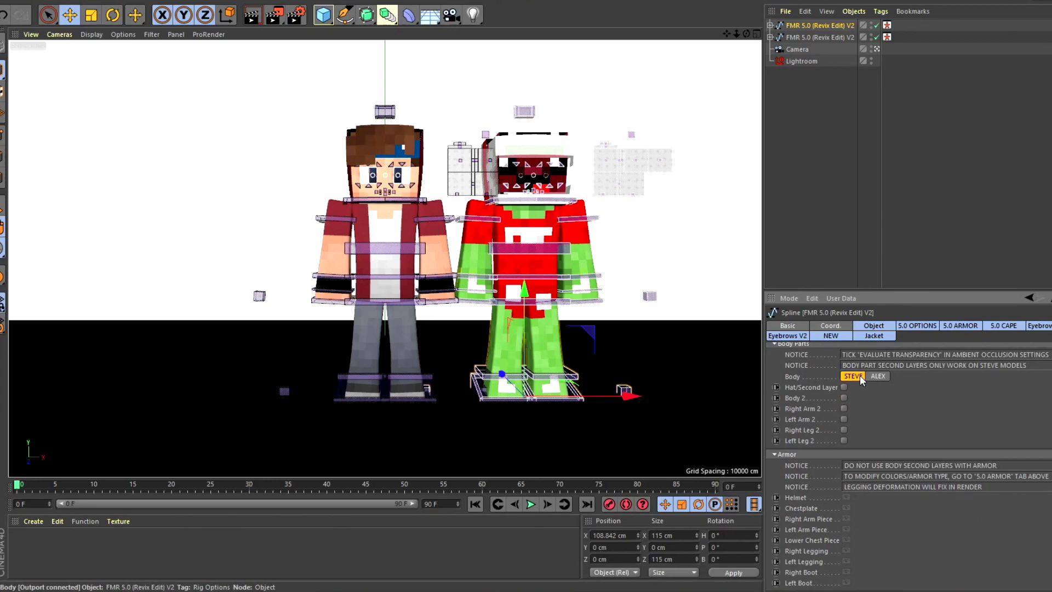
click(844, 398)
click(843, 408)
click(844, 419)
click(843, 430)
click(843, 440)
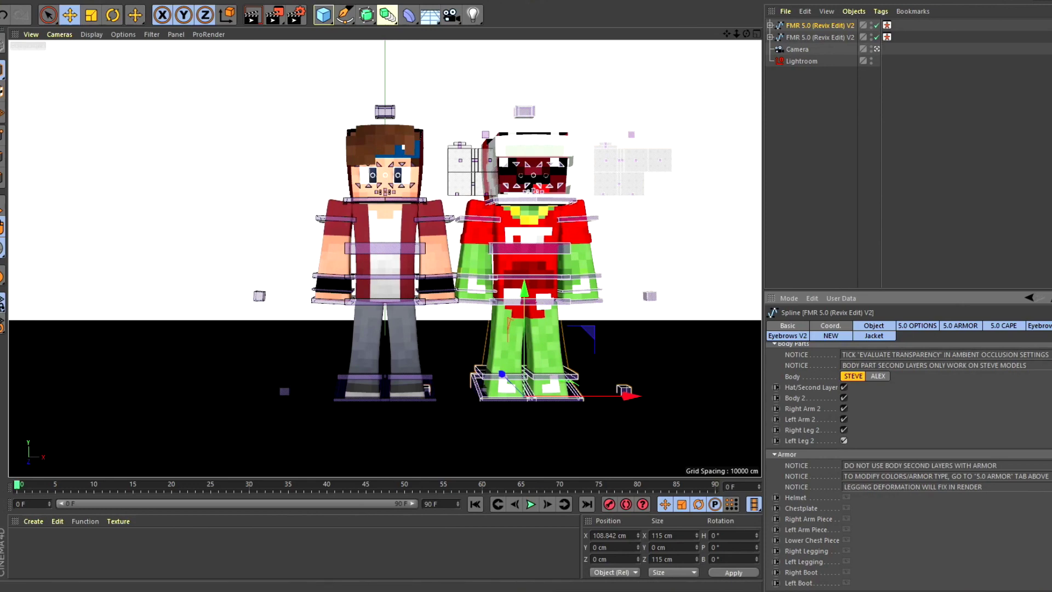
Step: Disable all subdivisions on the red-and-green character's rig, including those of the second-layer body, arms and legs
scroll(863, 432, down, 10)
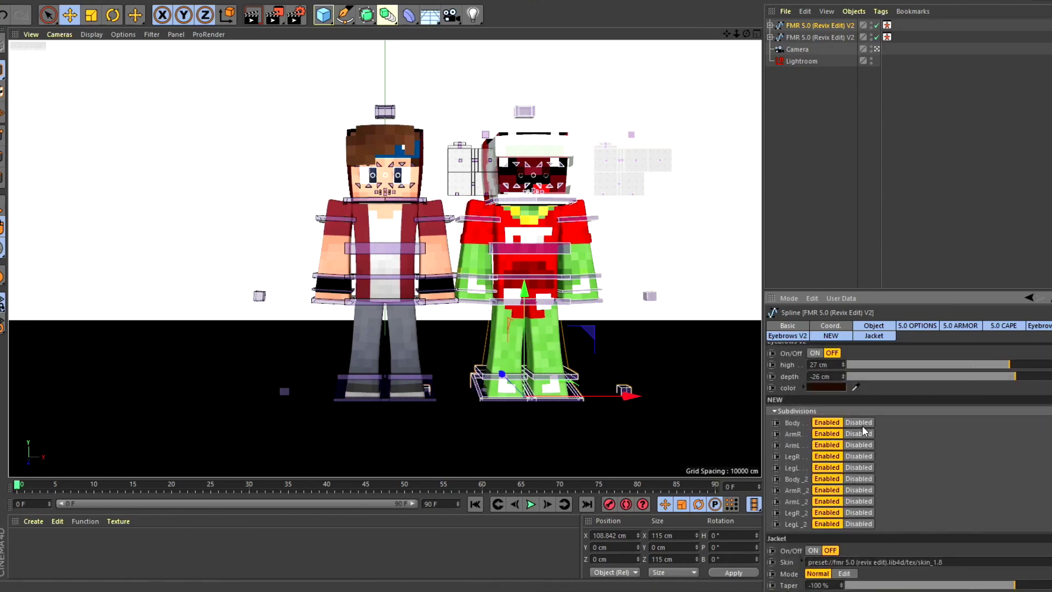
click(858, 445)
click(858, 456)
click(858, 468)
click(858, 478)
click(858, 490)
click(865, 500)
click(860, 512)
click(860, 524)
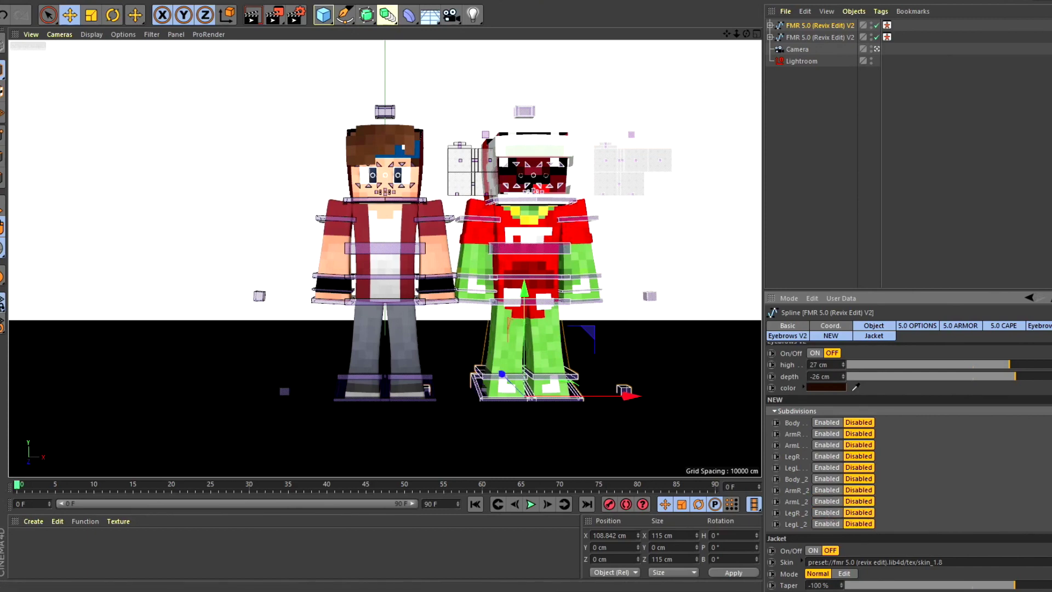
scroll(909, 466, down, 10)
scroll(909, 466, up, 10)
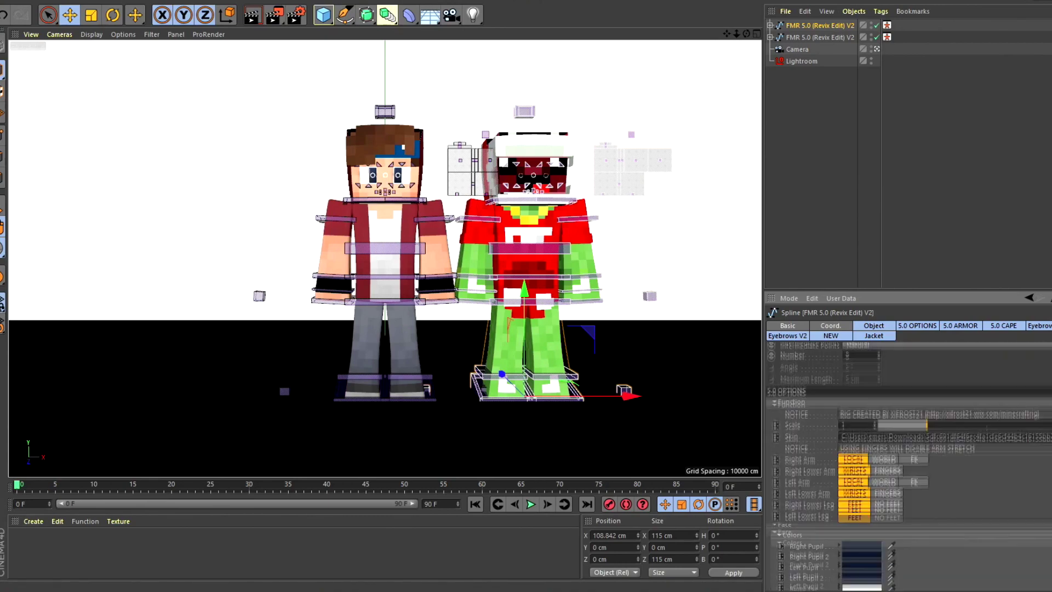
scroll(910, 466, up, 2)
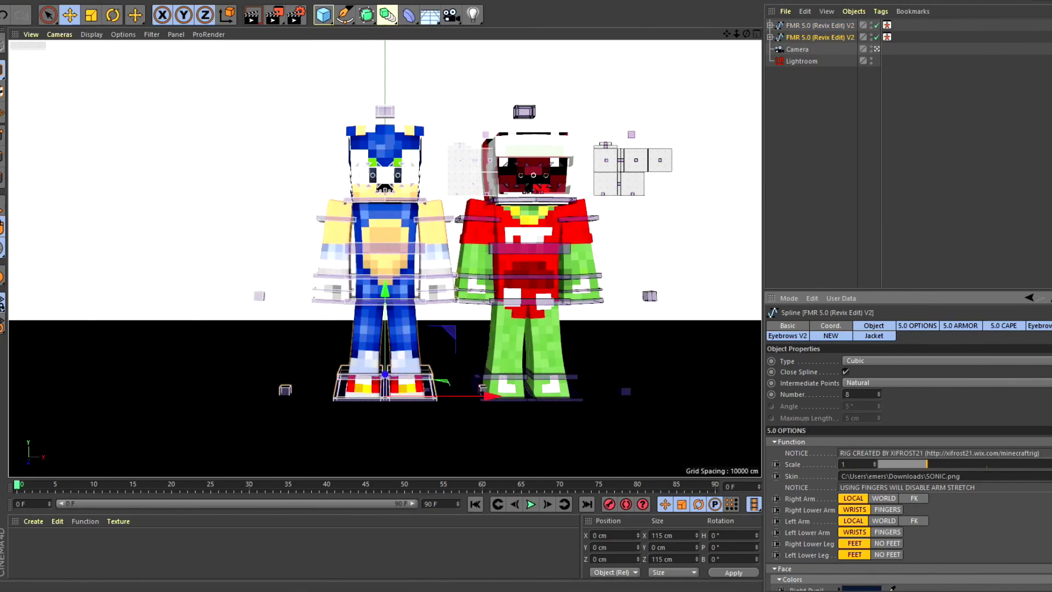
Step: Turn off the right eye, left eye and mouth on the Sonic character's rig
scroll(826, 400, down, 3)
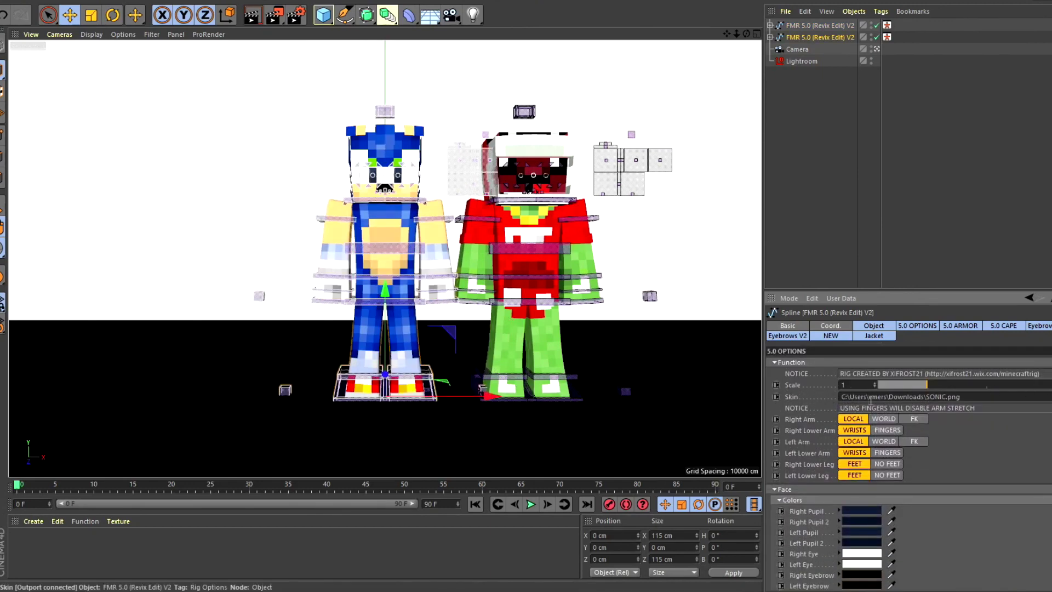
scroll(847, 427, down, 8)
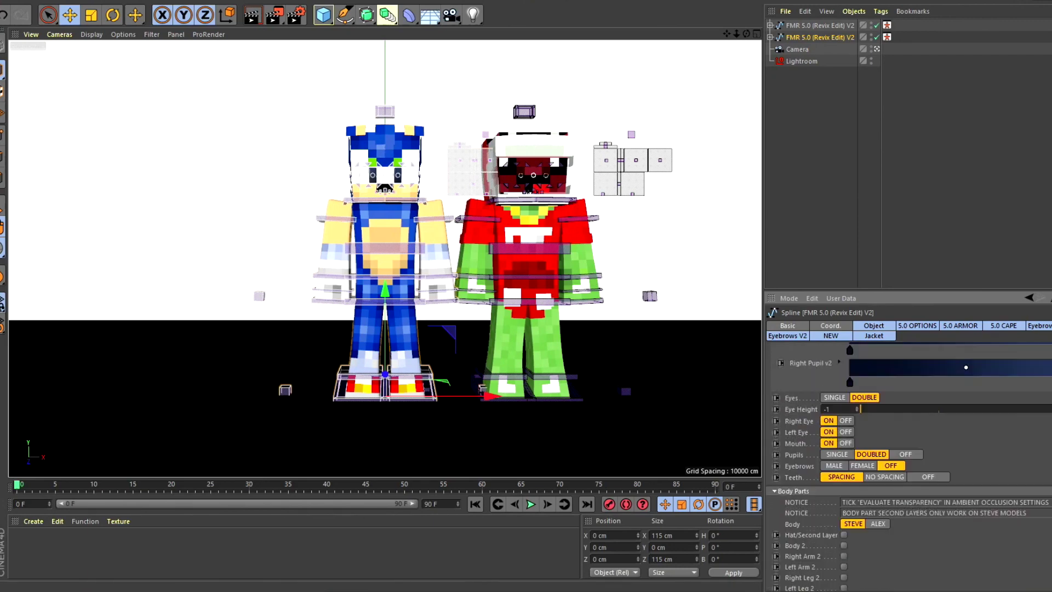
click(845, 421)
click(846, 431)
click(846, 443)
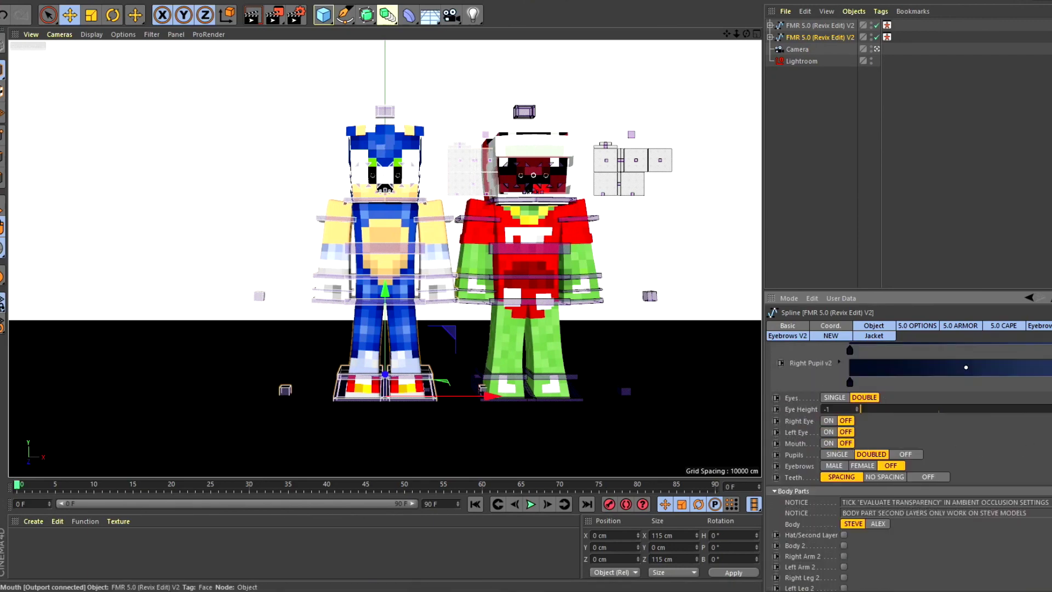
Step: Enable the Sonic character's hat/second layer and the second layers of its body, both arms and both legs
scroll(844, 439, down, 4)
click(843, 437)
click(844, 448)
click(844, 458)
click(843, 470)
click(844, 480)
click(844, 491)
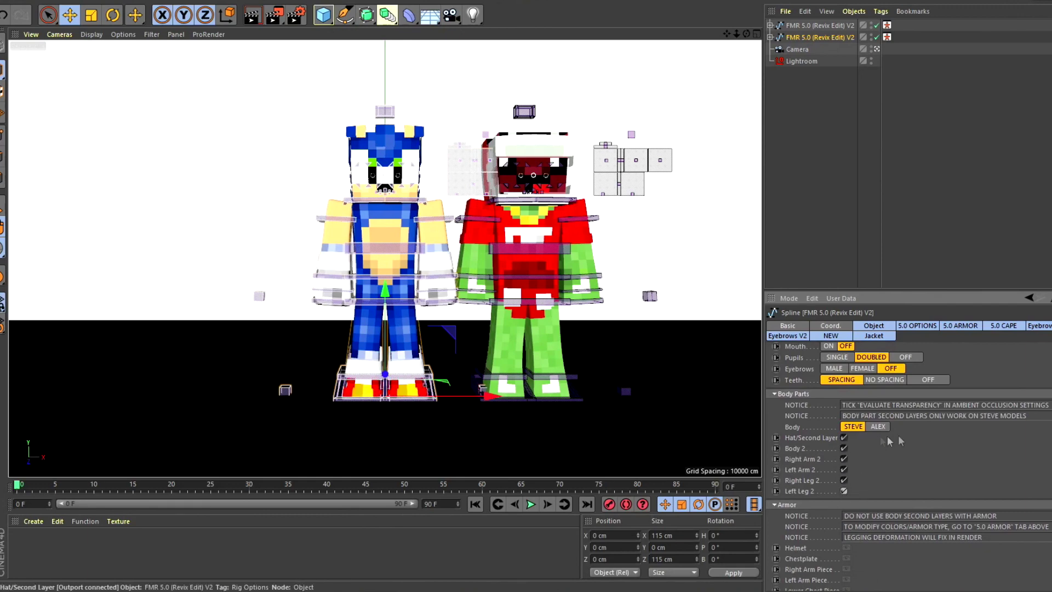
Step: Disable all subdivisions on the Sonic character's rig, including those of the second-layer body, arms and legs
scroll(888, 441, down, 10)
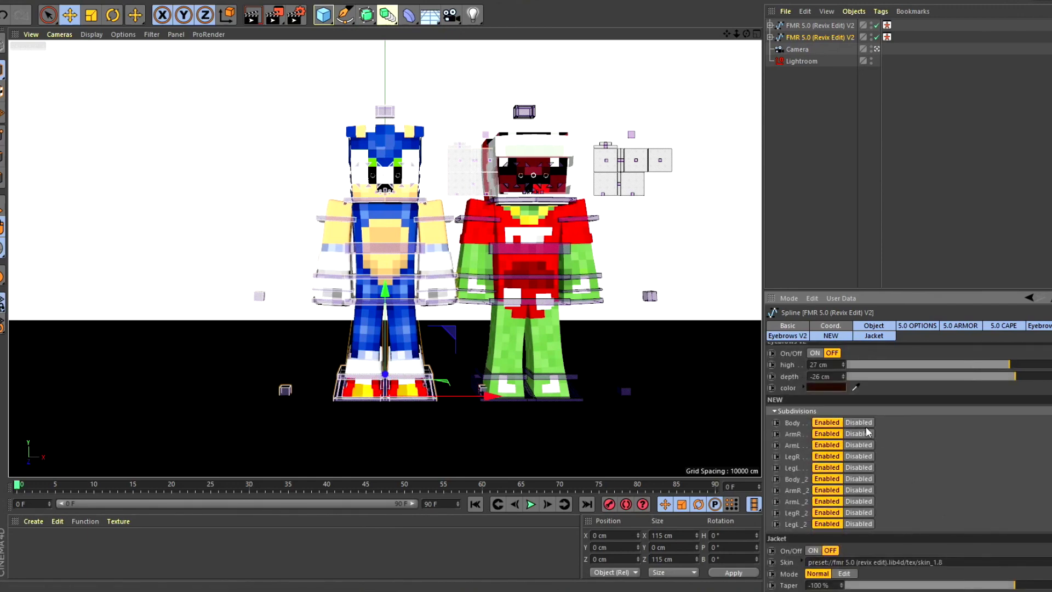
click(863, 422)
click(863, 433)
click(863, 445)
click(863, 456)
click(863, 467)
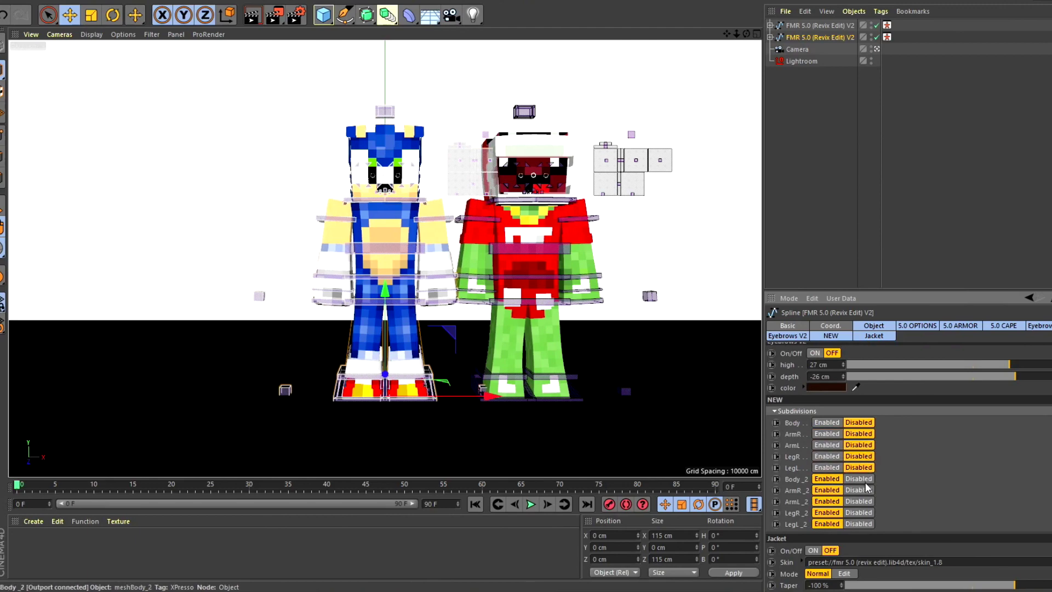
click(864, 480)
click(864, 490)
click(863, 502)
click(862, 513)
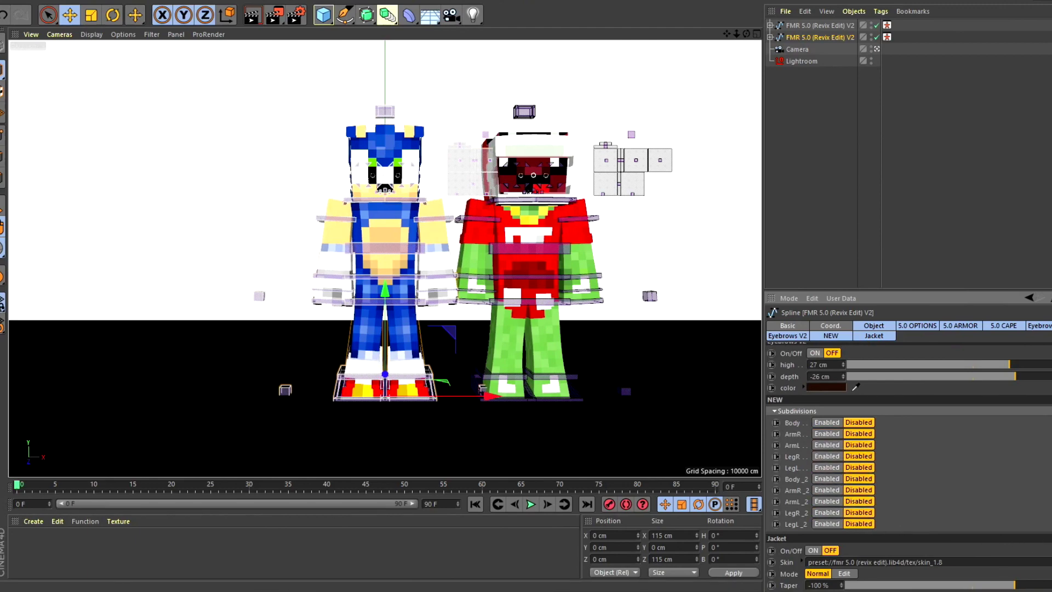
Step: Try the Alex body type on the Sonic character and return it to Steve
scroll(908, 465, up, 10)
scroll(898, 485, up, 2)
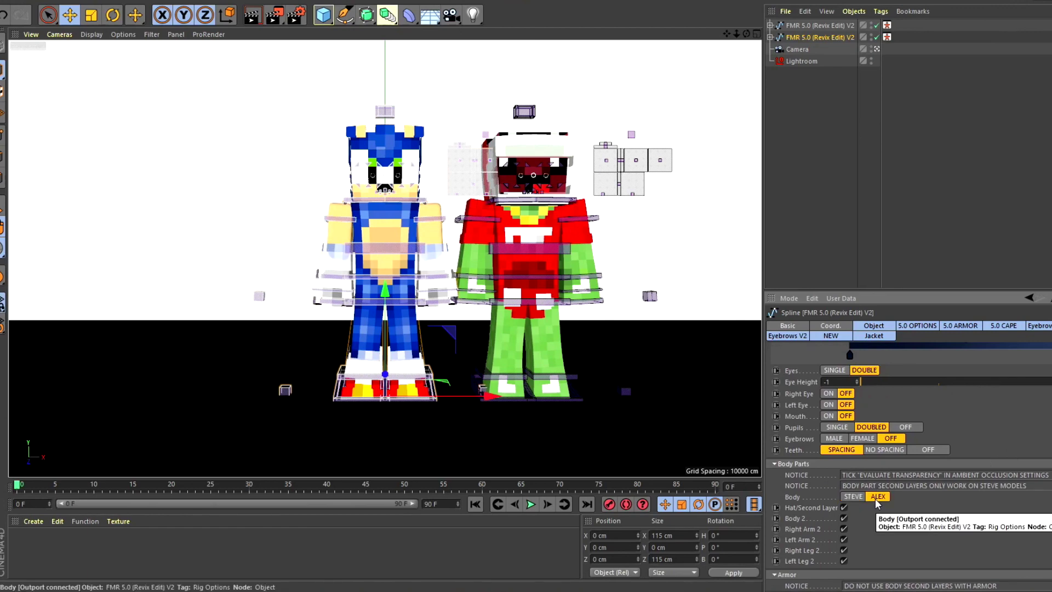
click(854, 496)
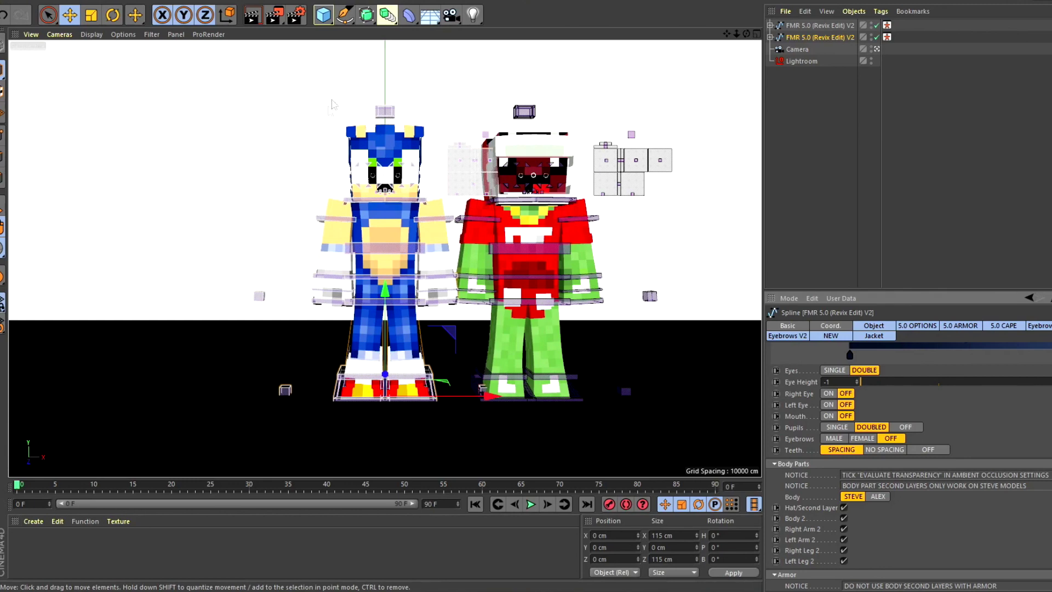
Step: Rotate the red-and-green character's whole rig to a heading of about -28° and its neck control to a heading of 14°
click(112, 14)
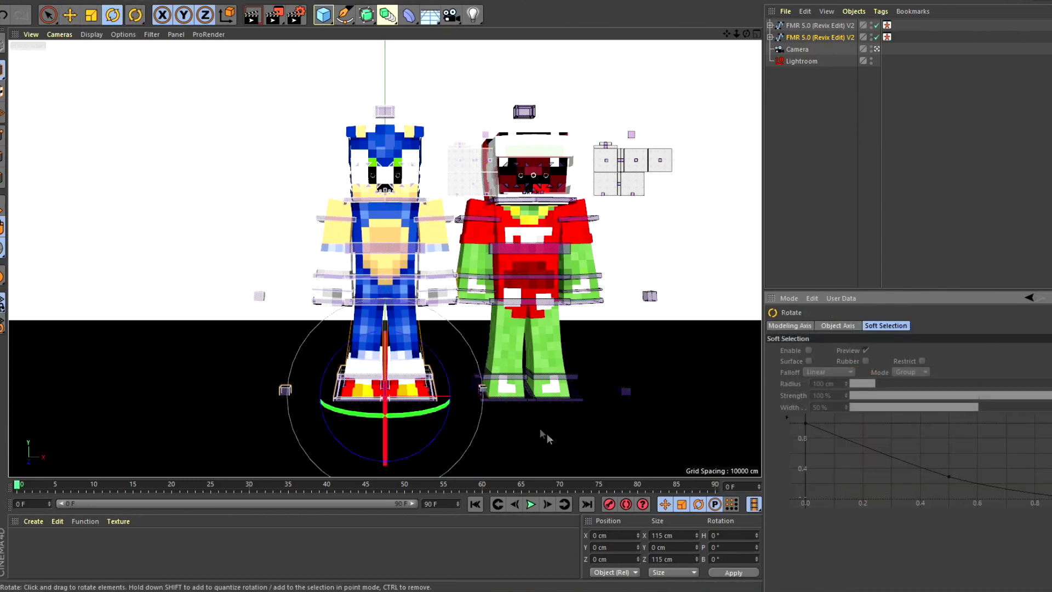
click(548, 399)
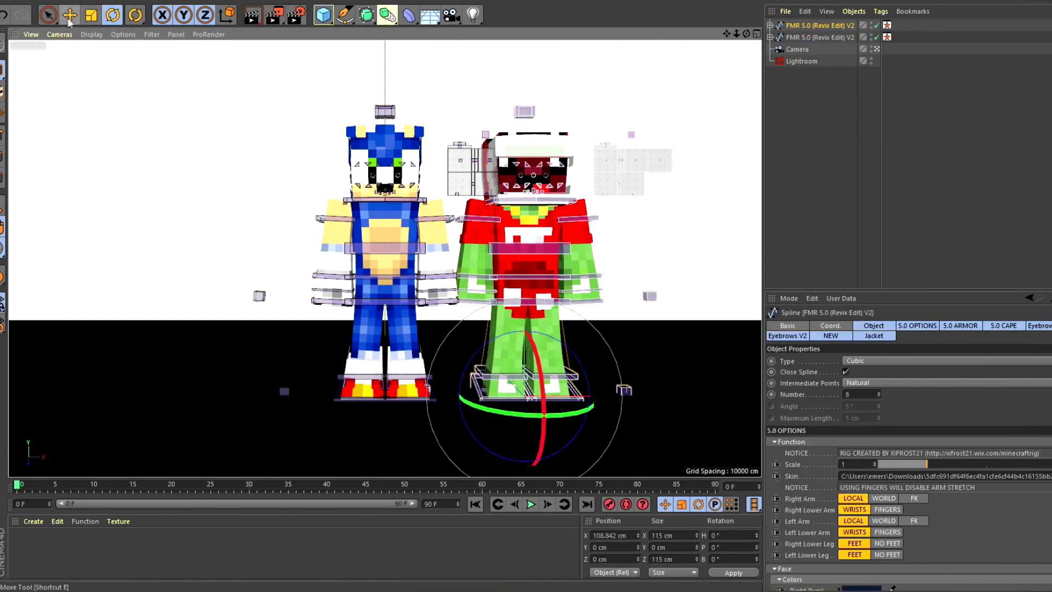
drag(558, 415, 520, 424)
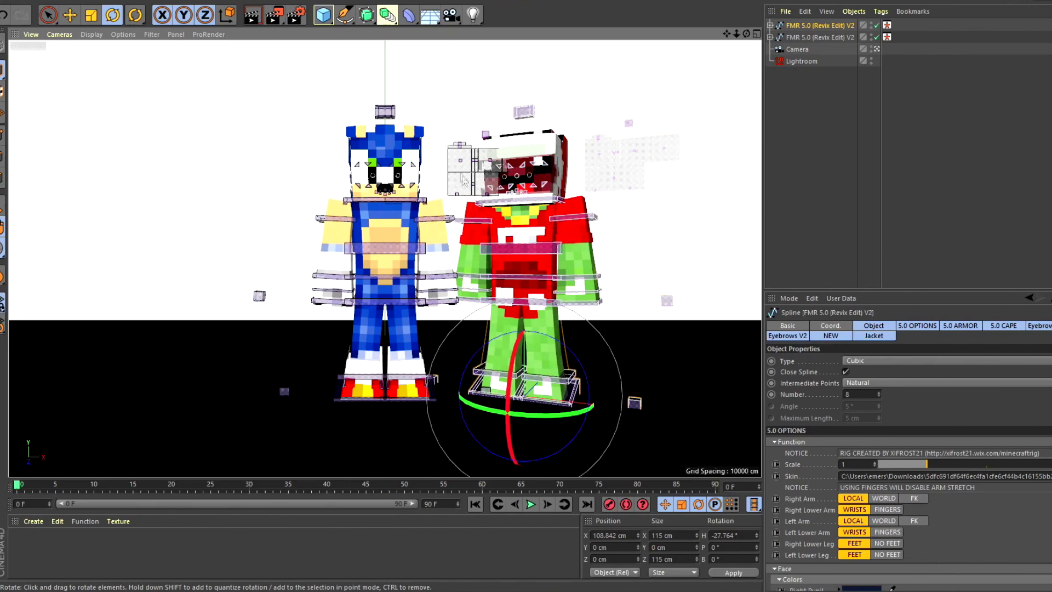
click(557, 204)
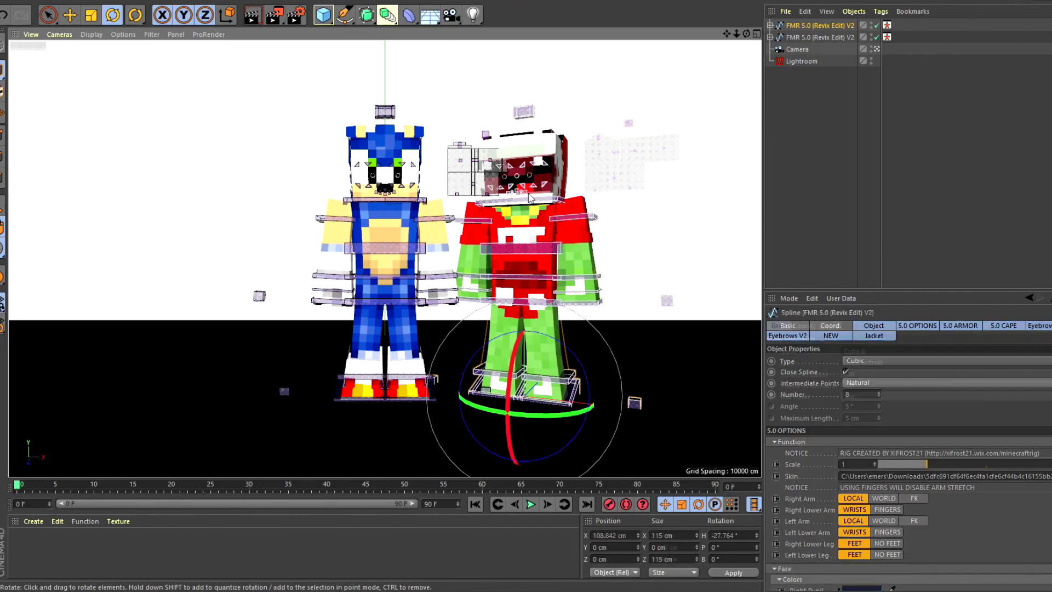
drag(520, 201, 522, 198)
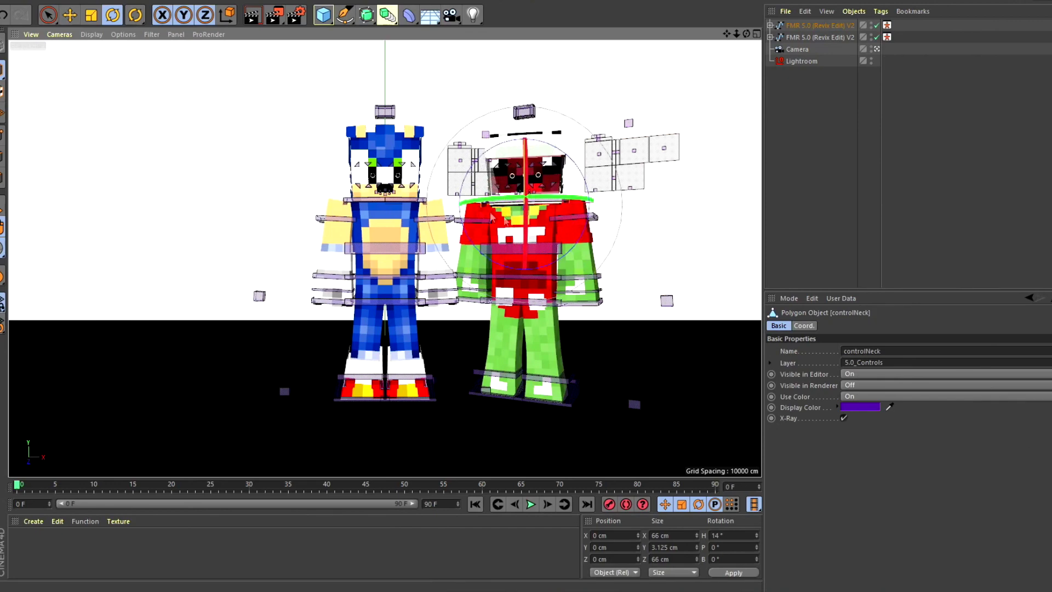
Step: Move the red-and-green character's two hand controls up and forward so both arms bend at the elbows
key(e)
drag(577, 301, 614, 280)
click(474, 281)
drag(503, 283, 492, 282)
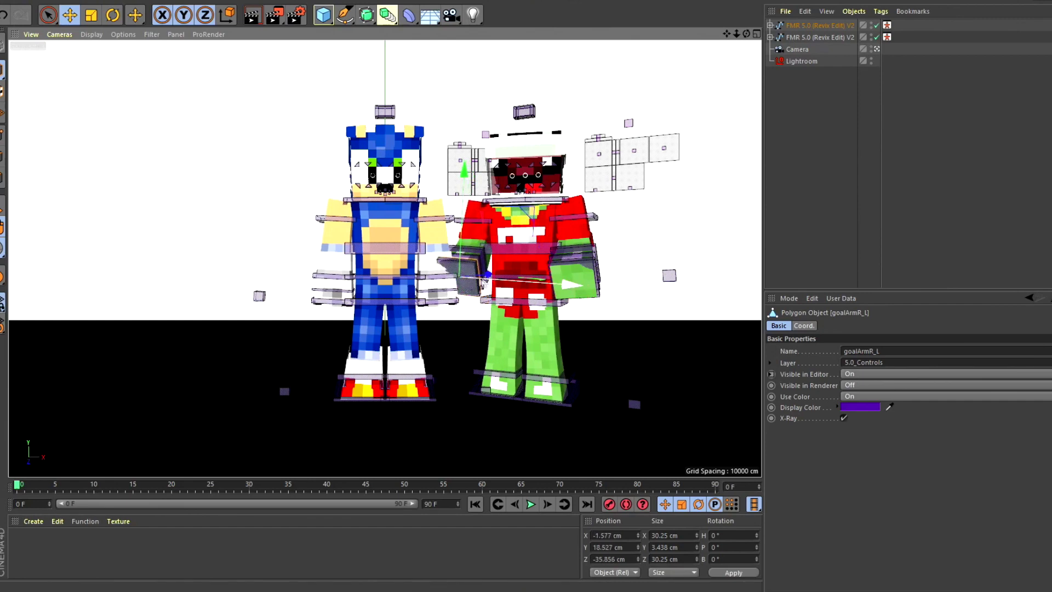
Step: Lower the red-and-green character's waist control by about 6 cm and reposition the foot control of its left leg
drag(519, 283, 525, 302)
click(518, 303)
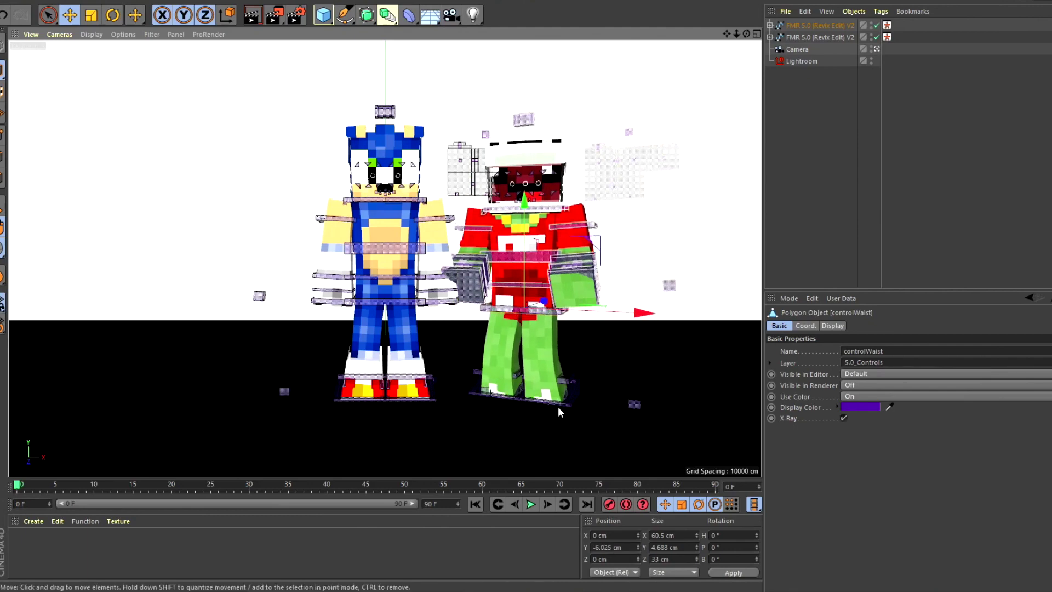
click(560, 392)
drag(560, 392, 542, 373)
Step: Tilt the red-and-green character's back control by about 8° in pitch, adjust its neck rotation, and deselect everything
click(517, 254)
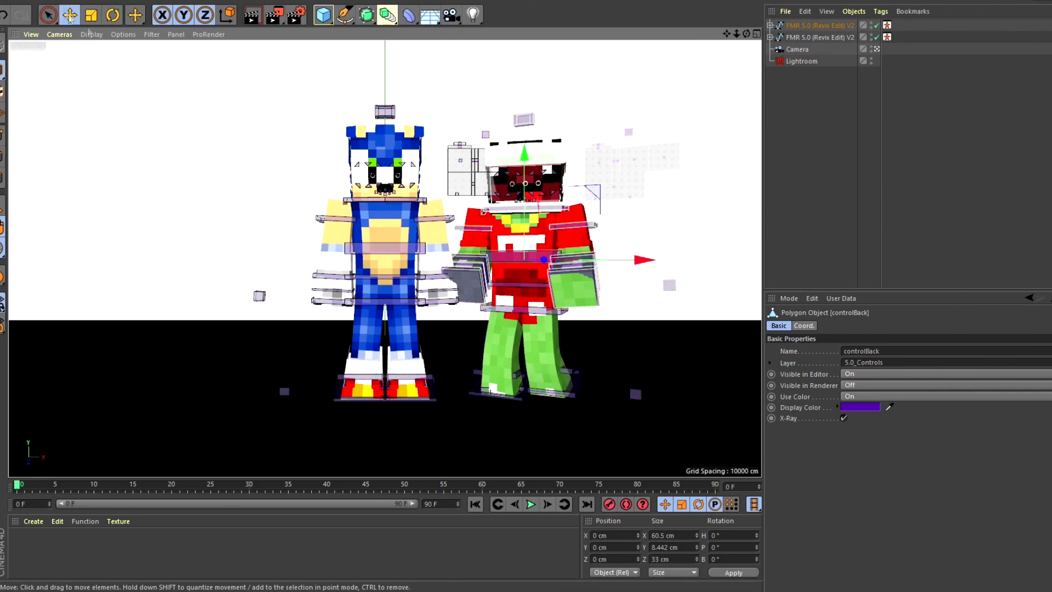
click(113, 15)
drag(512, 231, 505, 255)
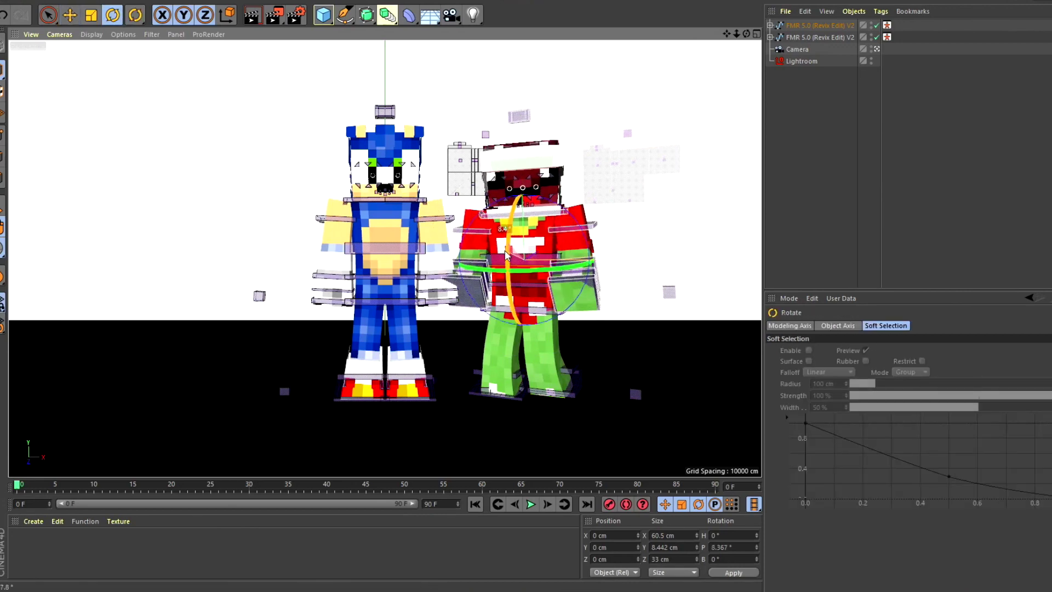
click(522, 211)
mouse_move(522, 211)
mouse_down()
mouse_move(549, 216)
mouse_move(537, 212)
mouse_up()
click(629, 355)
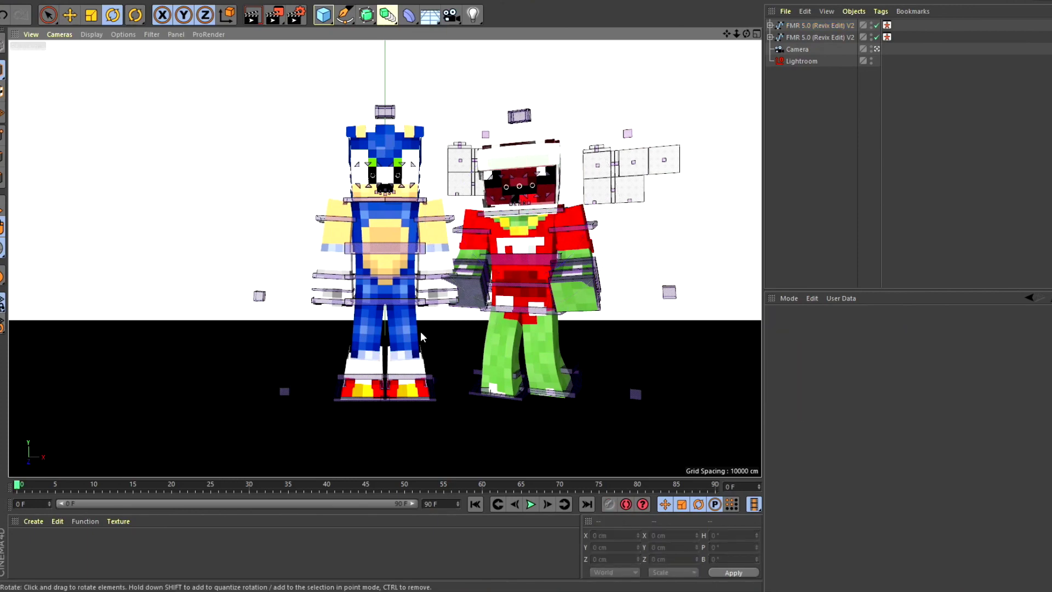
Step: Rotate the blue Sonic character's whole rig to about 226° heading, 253° pitch and 173° bank so that it lies down
click(399, 418)
drag(403, 420, 649, 405)
drag(327, 361, 567, 410)
drag(405, 345, 307, 350)
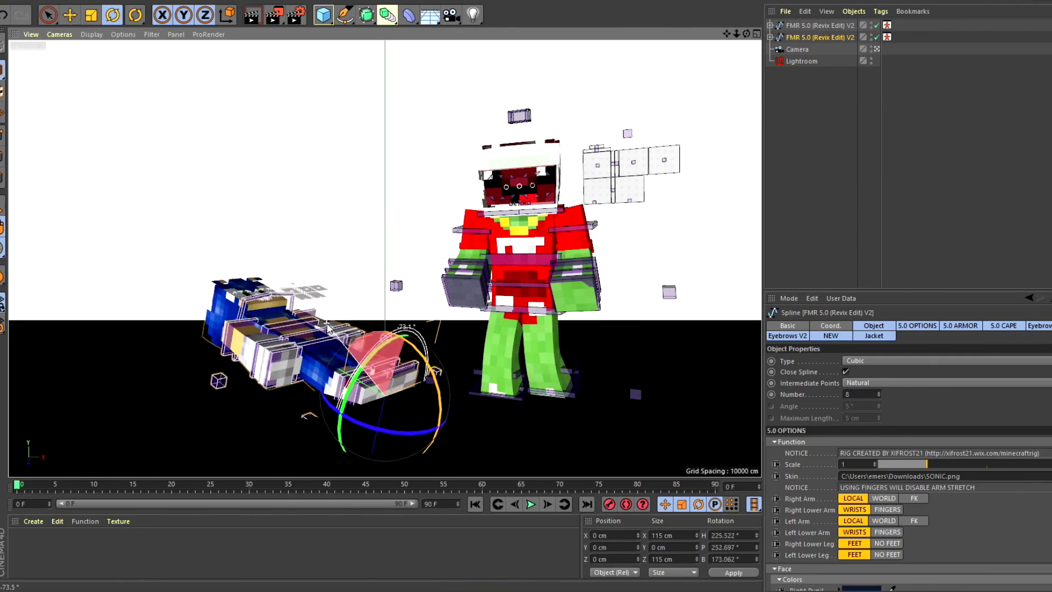
Step: Raise the Sonic rig to about Y 40 cm and rotate it to about 179° heading, 242° pitch and 130° bank
key(e)
drag(383, 400, 389, 372)
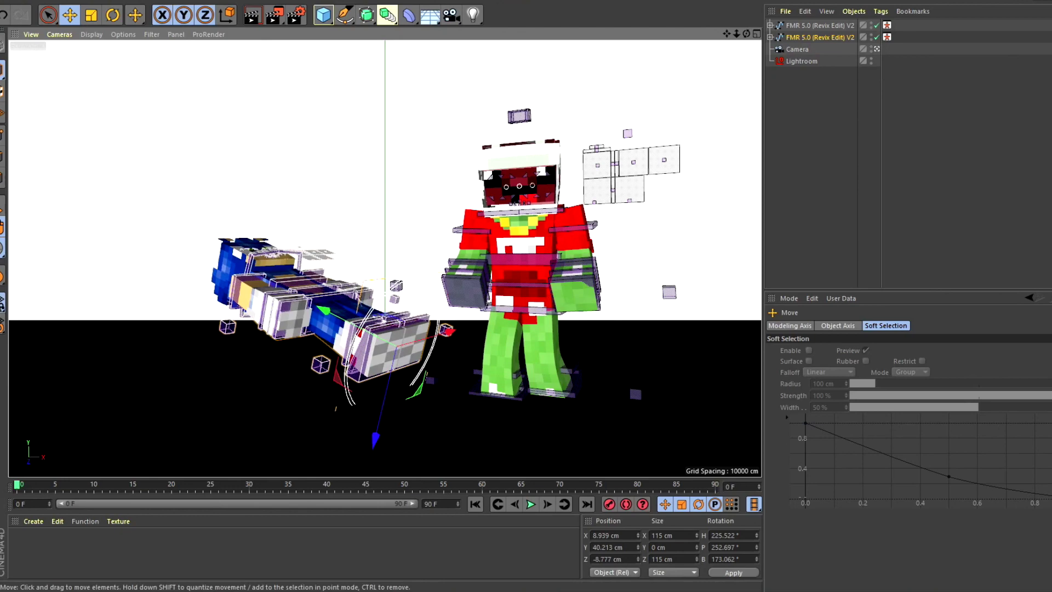
click(113, 14)
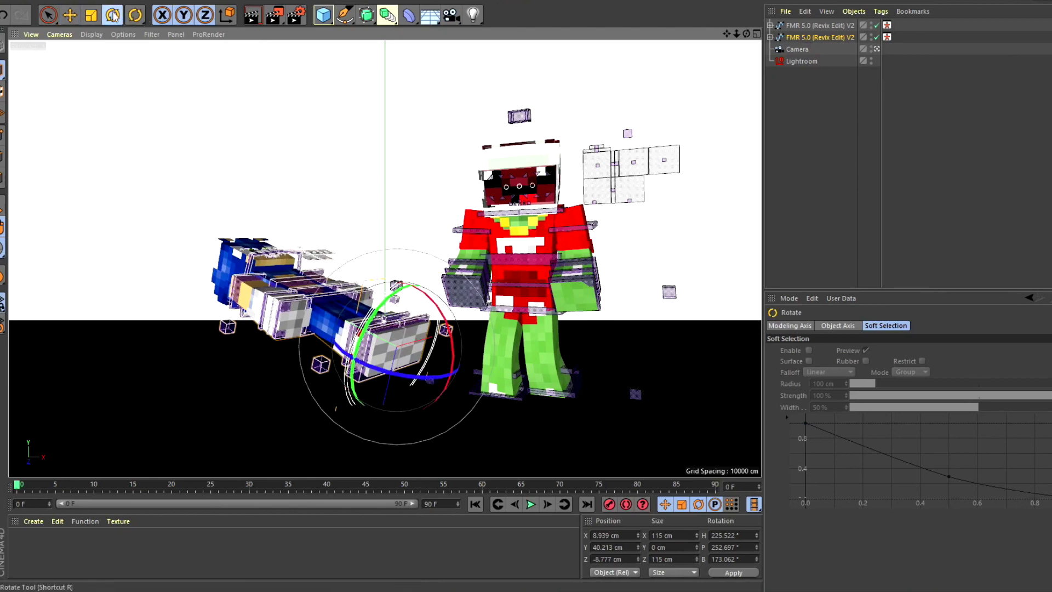
drag(362, 351, 348, 322)
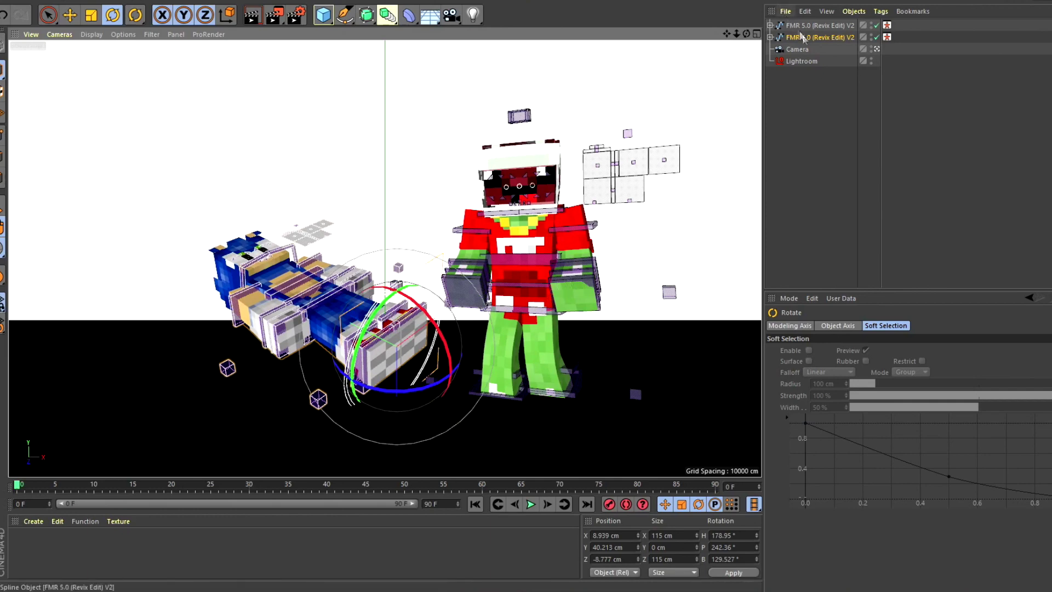
Step: Set the Sonic rig's scale to 0.875 in its rig options
click(802, 38)
scroll(1022, 411, down, 1)
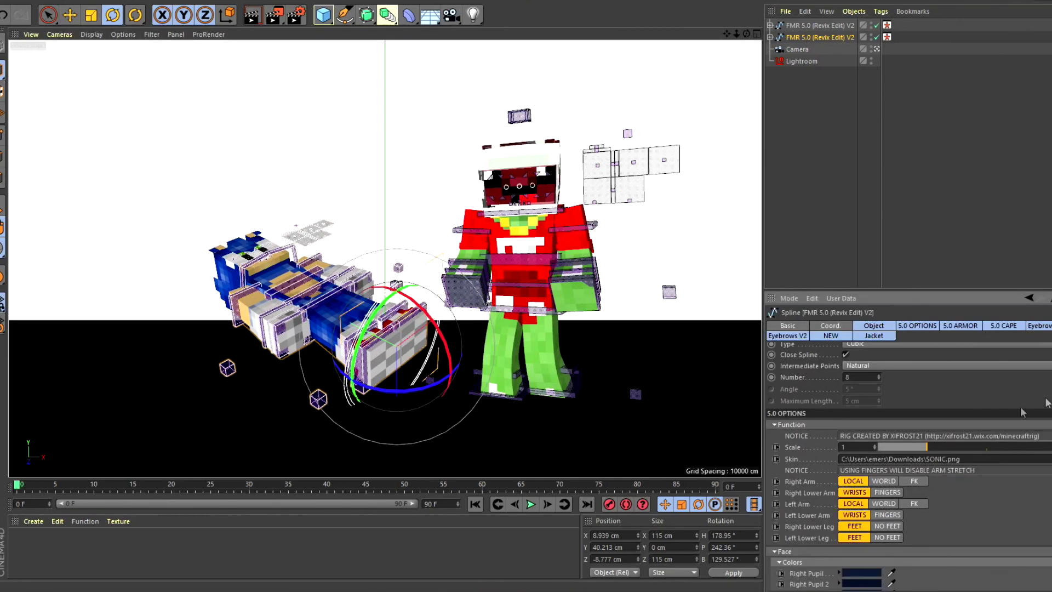
click(875, 449)
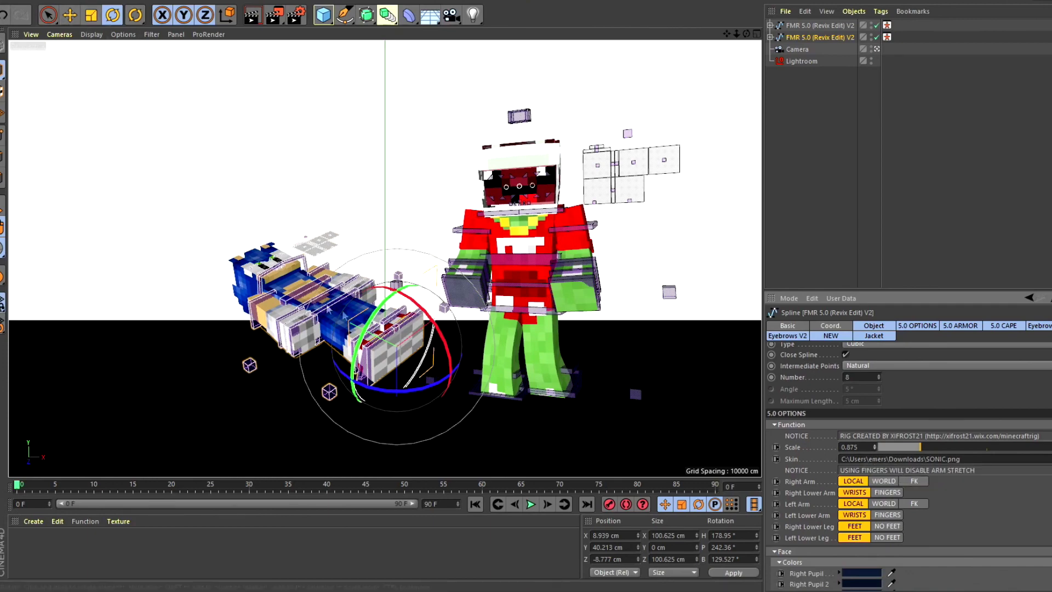
Step: Bend the Sonic character's upper body upward and rotate its head to face the camera
click(308, 288)
drag(320, 255, 321, 276)
click(287, 258)
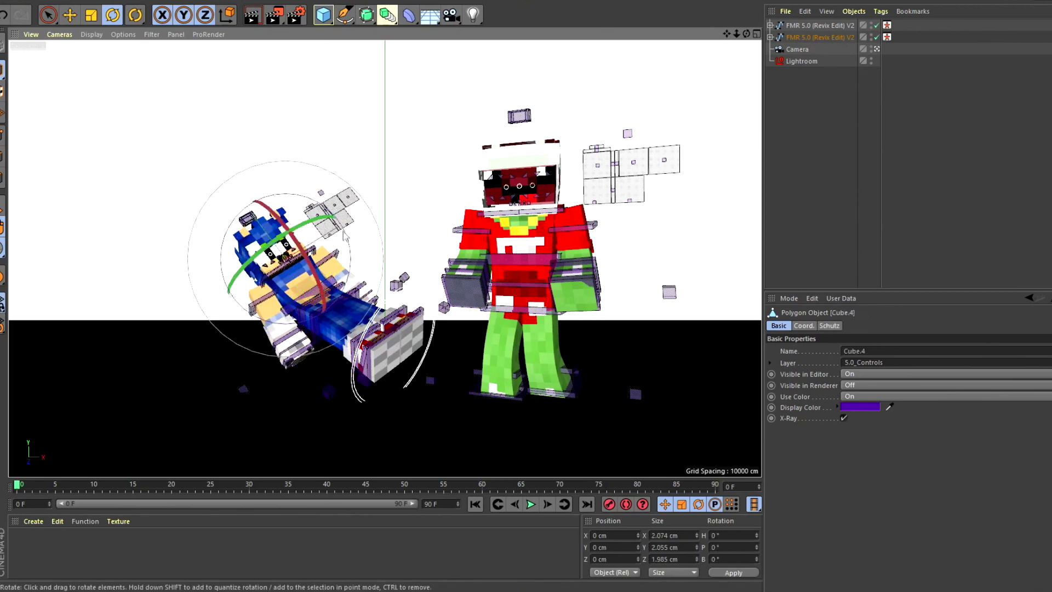
click(292, 262)
drag(325, 240, 356, 272)
drag(258, 223, 267, 221)
drag(314, 260, 394, 329)
Step: Reposition the Sonic character's left foot control and move its right hand control up so the arm bends at the elbow
key(e)
click(404, 330)
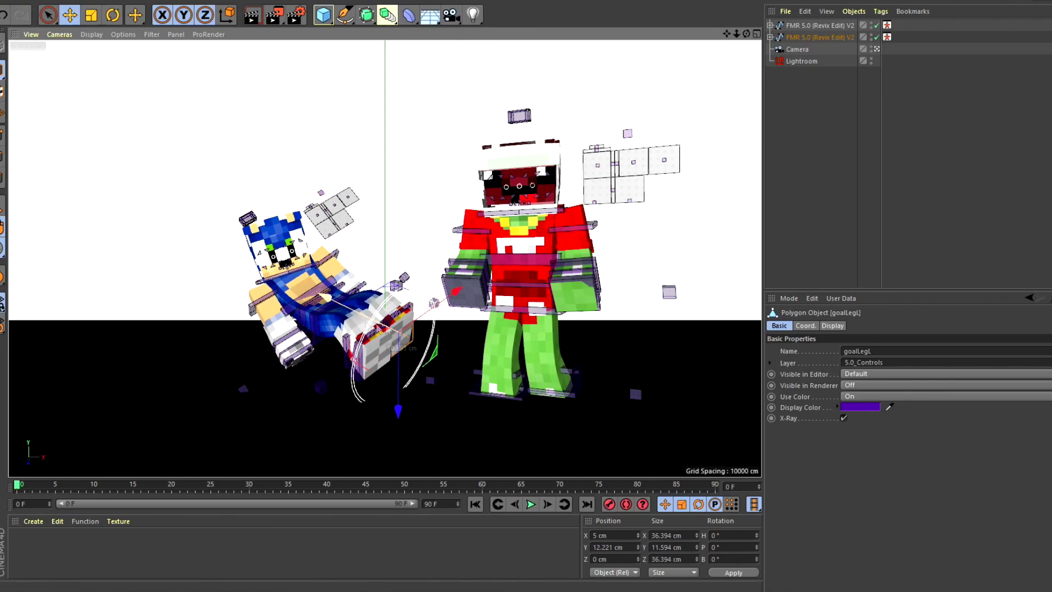
click(297, 357)
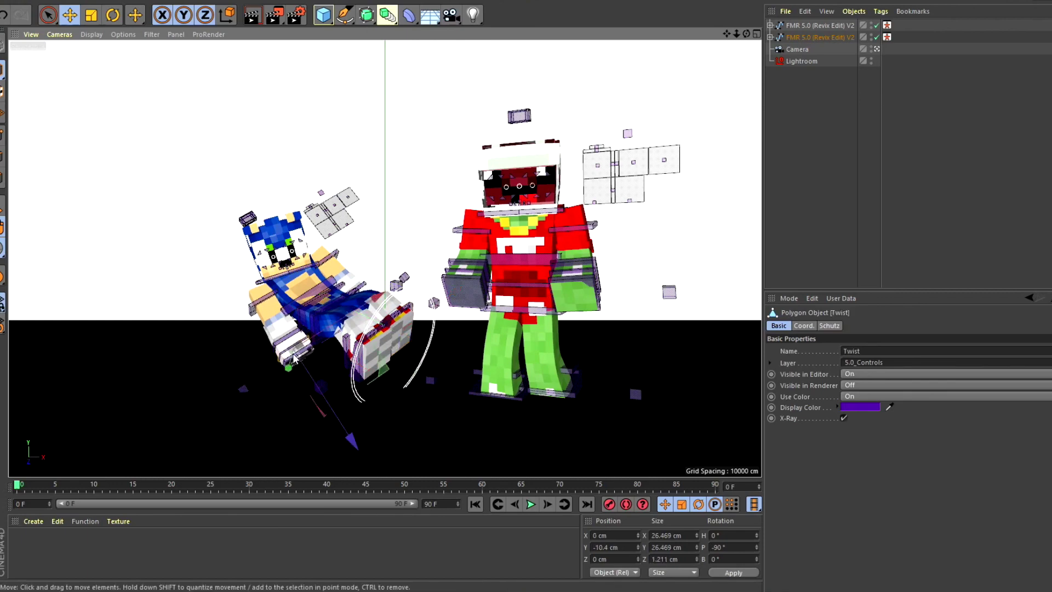
click(299, 362)
drag(294, 344, 292, 345)
drag(292, 337, 283, 327)
scroll(366, 297, down, 2)
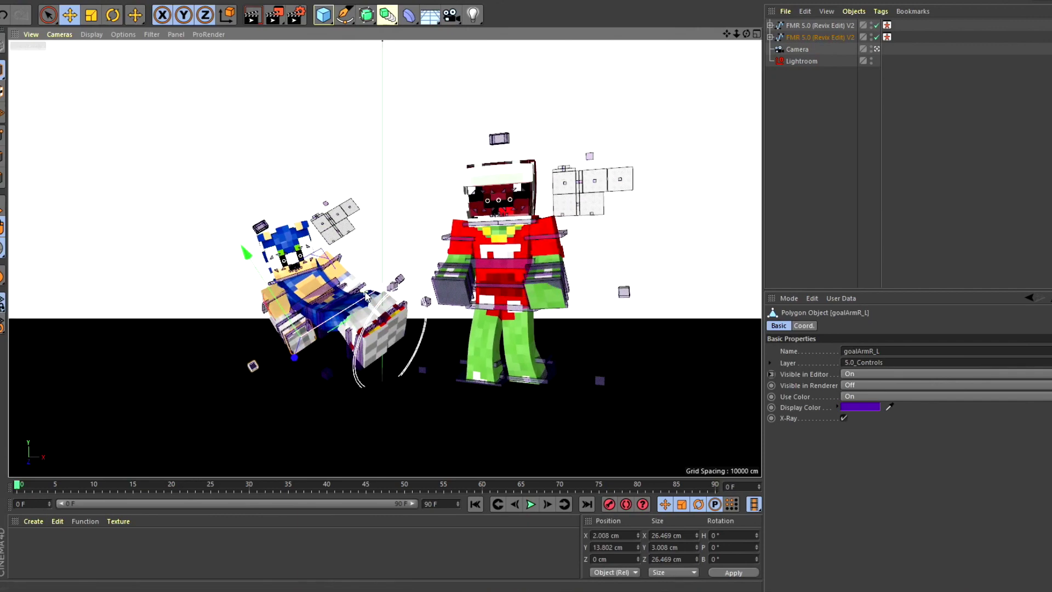
Step: Rotate the whole Sonic rig to a bank of about 189° so its feet point at the camera
click(134, 13)
click(374, 358)
drag(406, 376, 356, 379)
click(421, 378)
click(422, 377)
Step: Move the Sonic character's left hand control up to about Y 19 cm
click(71, 15)
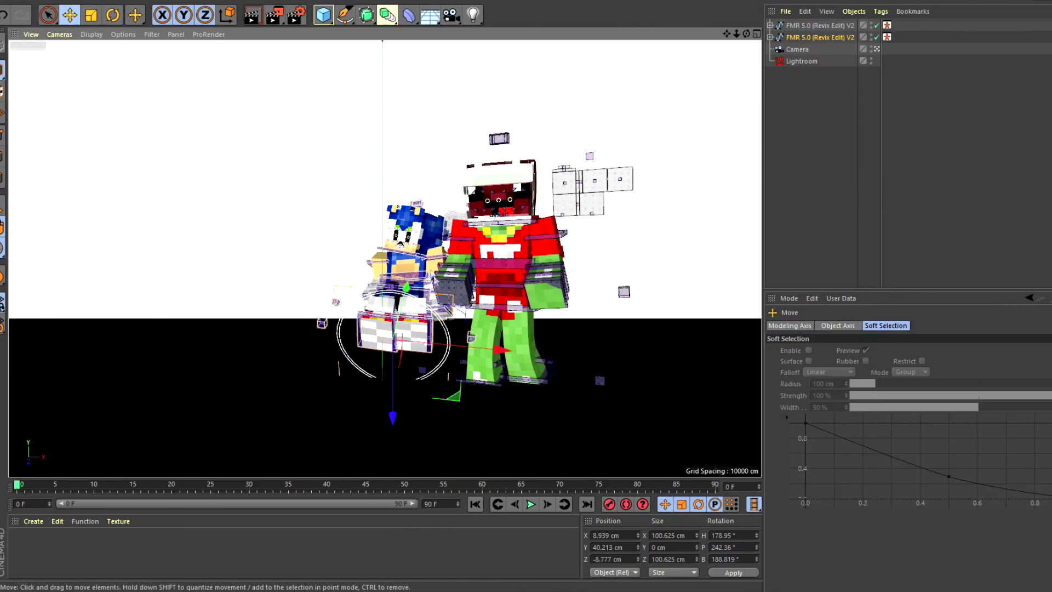
scroll(437, 298, up, 6)
click(426, 315)
drag(424, 314, 426, 281)
scroll(211, 157, down, 6)
scroll(218, 163, up, 4)
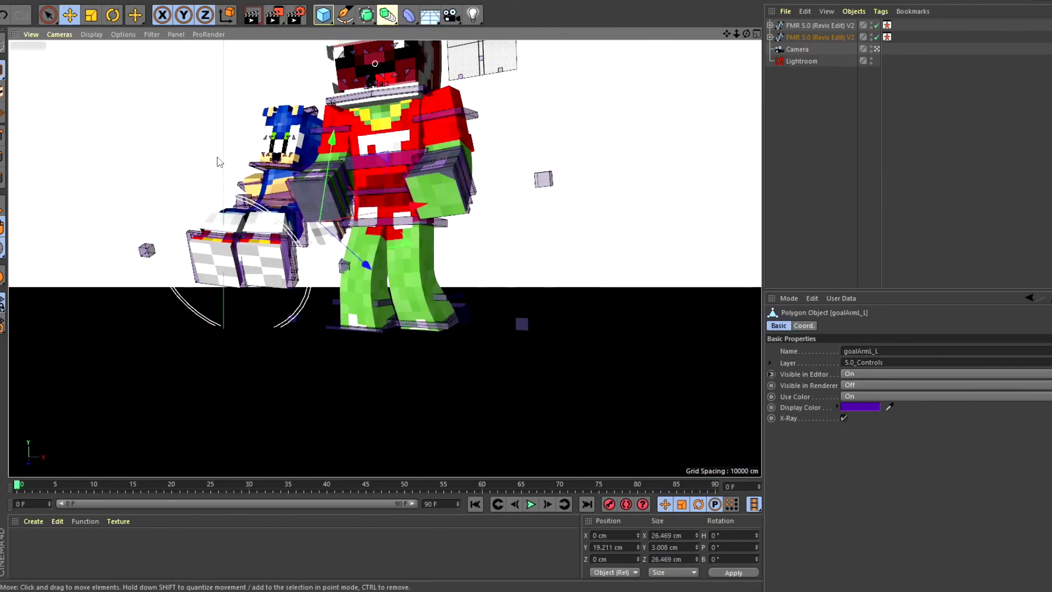
scroll(718, 42, down, 5)
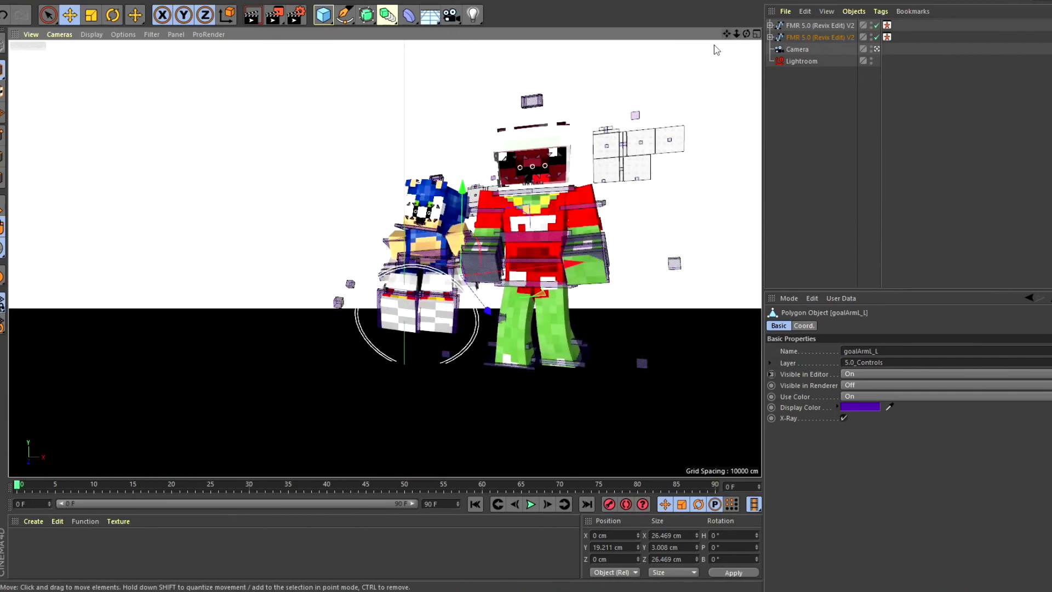
Step: Rotate the whole Sonic rig to about 206° heading, 230° pitch and 140° bank so it reclines sideways
scroll(714, 45, up, 3)
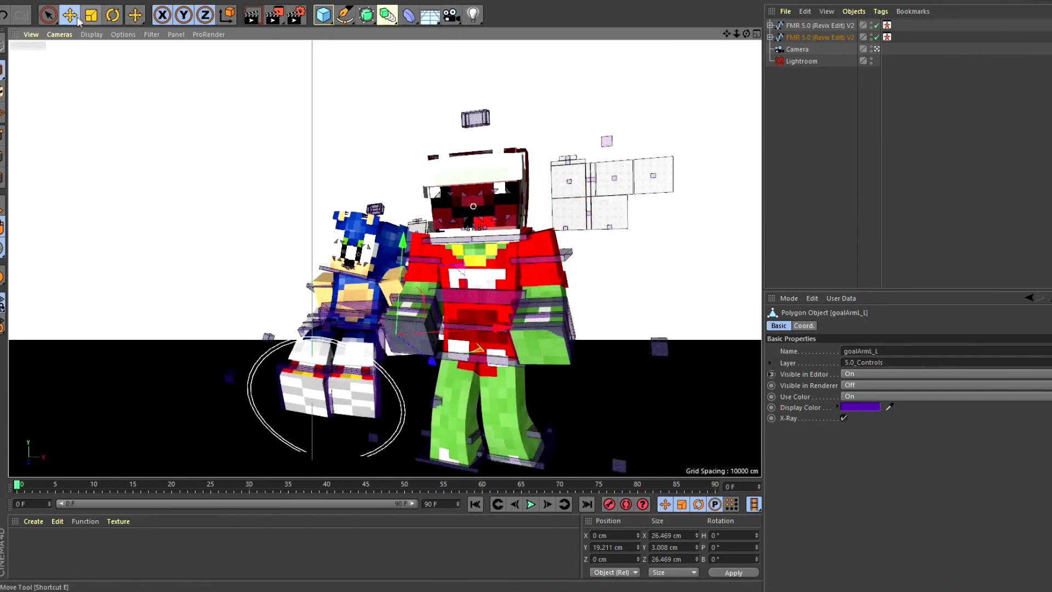
click(112, 16)
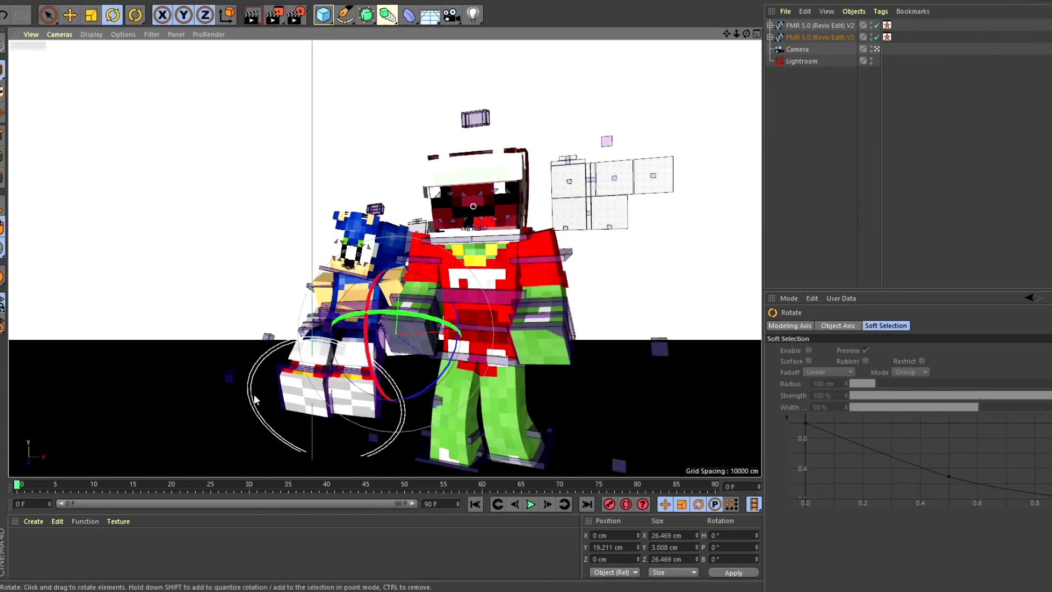
click(252, 403)
drag(262, 417, 394, 396)
Step: Move the Sonic rig in front of the red-and-green character, to about X 164 cm, Y 60 cm, Z -54 cm
click(70, 16)
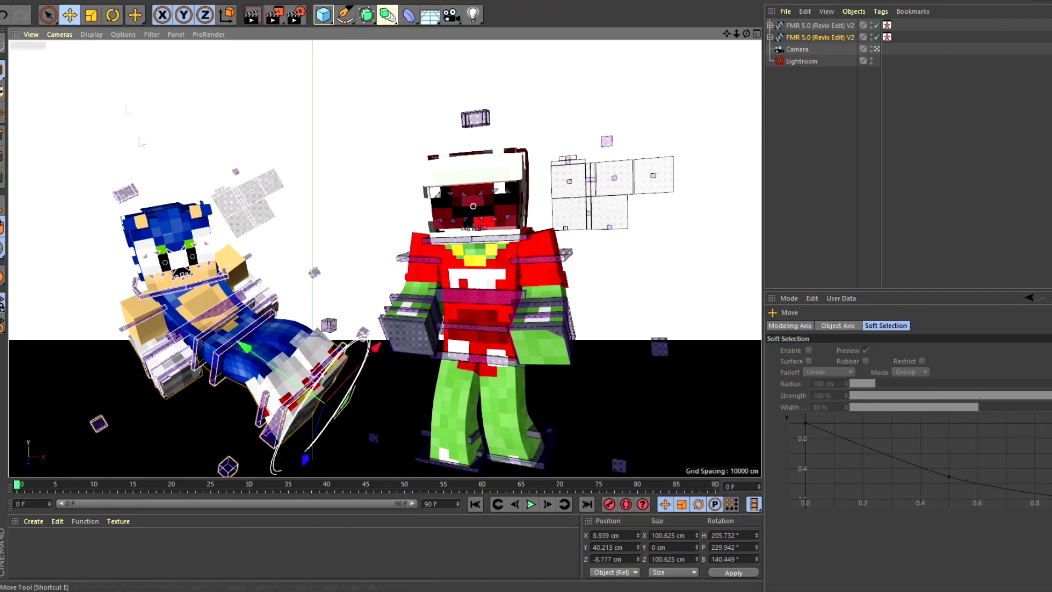
drag(327, 400, 581, 405)
scroll(557, 433, down, 3)
drag(563, 442, 583, 412)
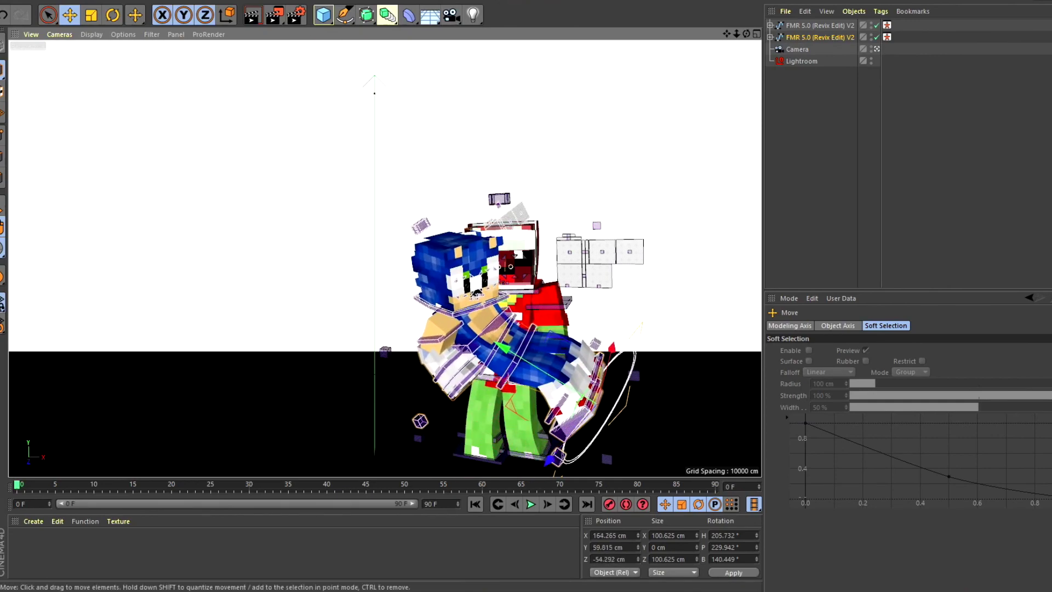
Step: Rotate the Sonic rig to about 195° heading, 237° pitch, 132° bank and place it at about X 144 cm, Y 79 cm, Z -52 cm
click(113, 16)
drag(652, 382, 531, 351)
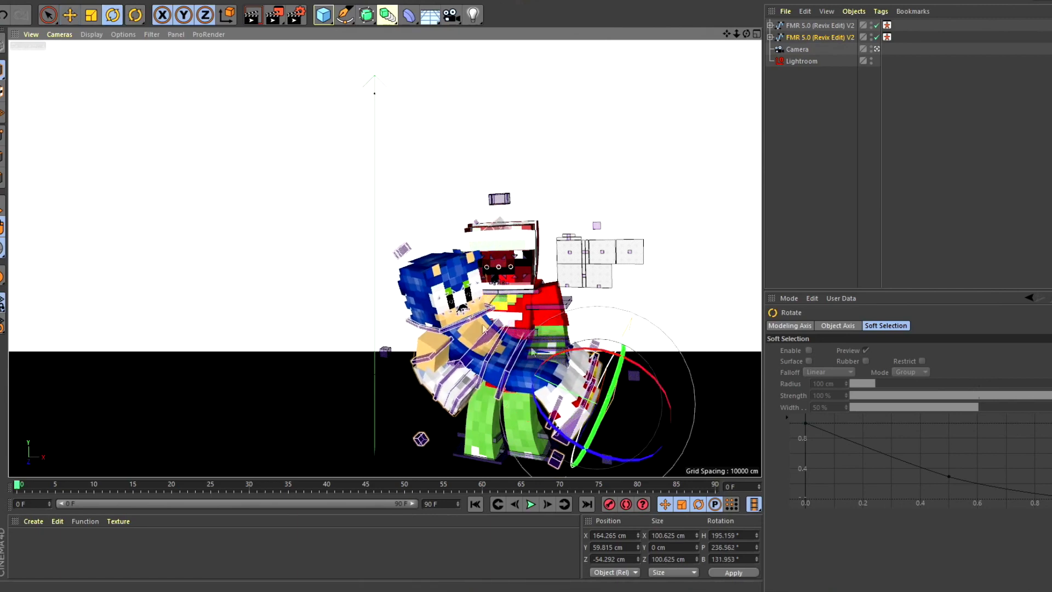
click(74, 16)
drag(587, 408, 560, 388)
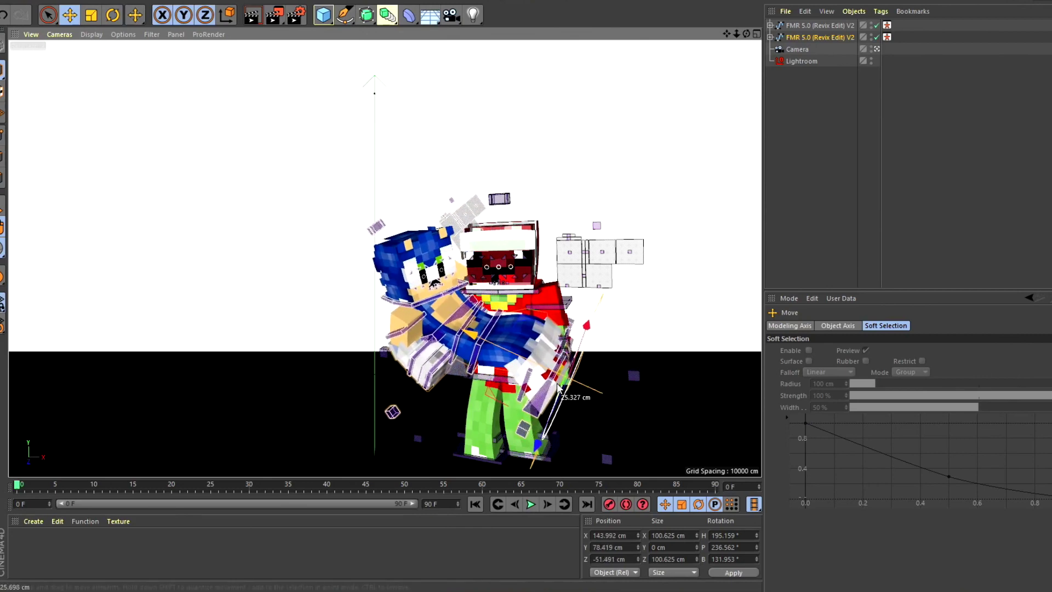
scroll(559, 389, down, 2)
scroll(559, 391, up, 1)
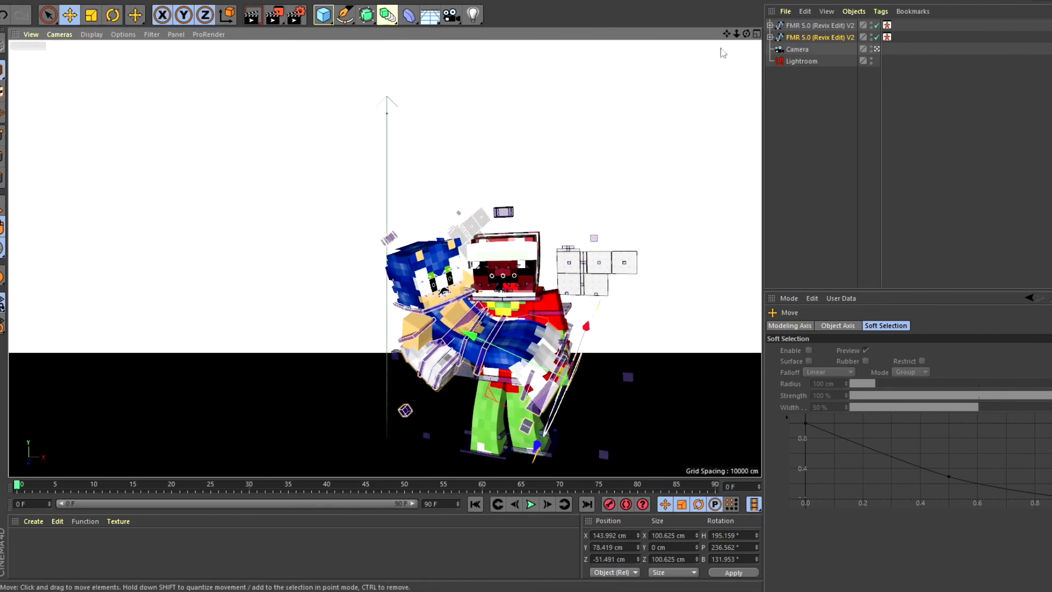
drag(727, 35, 655, 6)
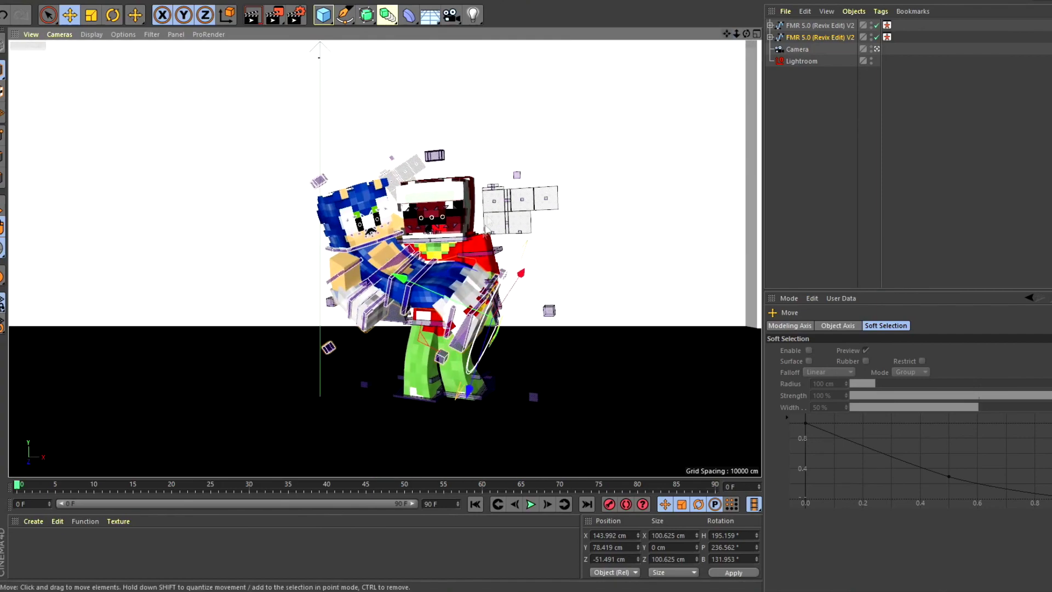
scroll(501, 340, up, 2)
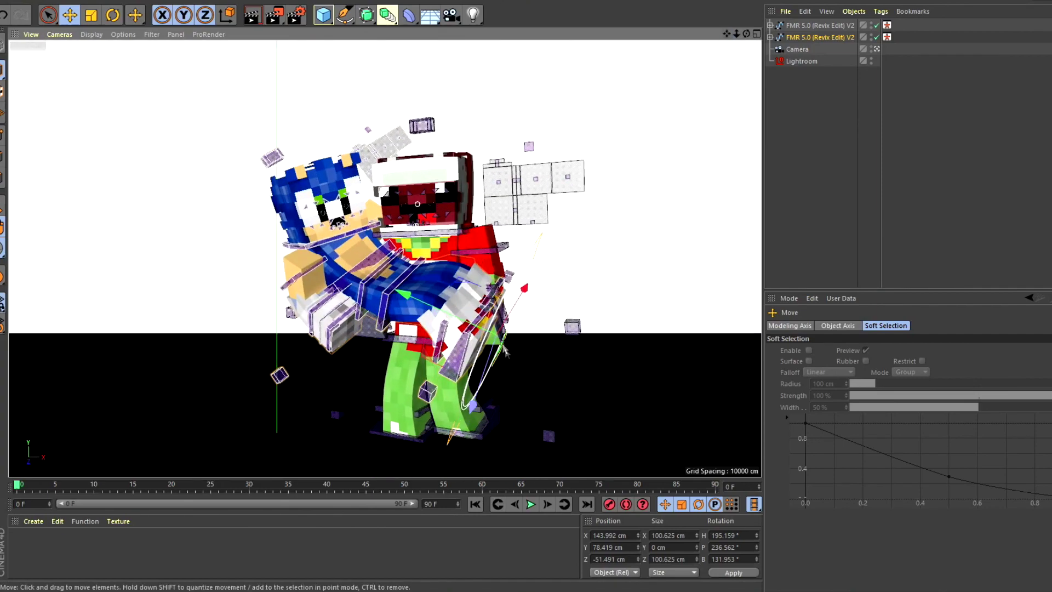
drag(499, 341, 499, 338)
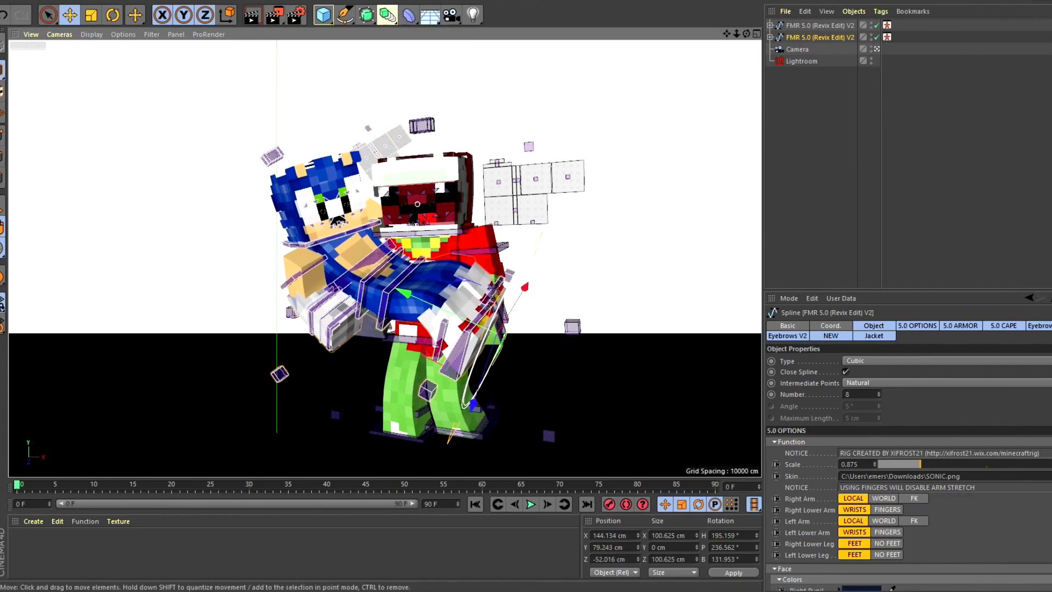
Step: Move the red-and-green character's two hand controls under the Sonic character so the arms carry it
click(499, 340)
drag(498, 341, 470, 332)
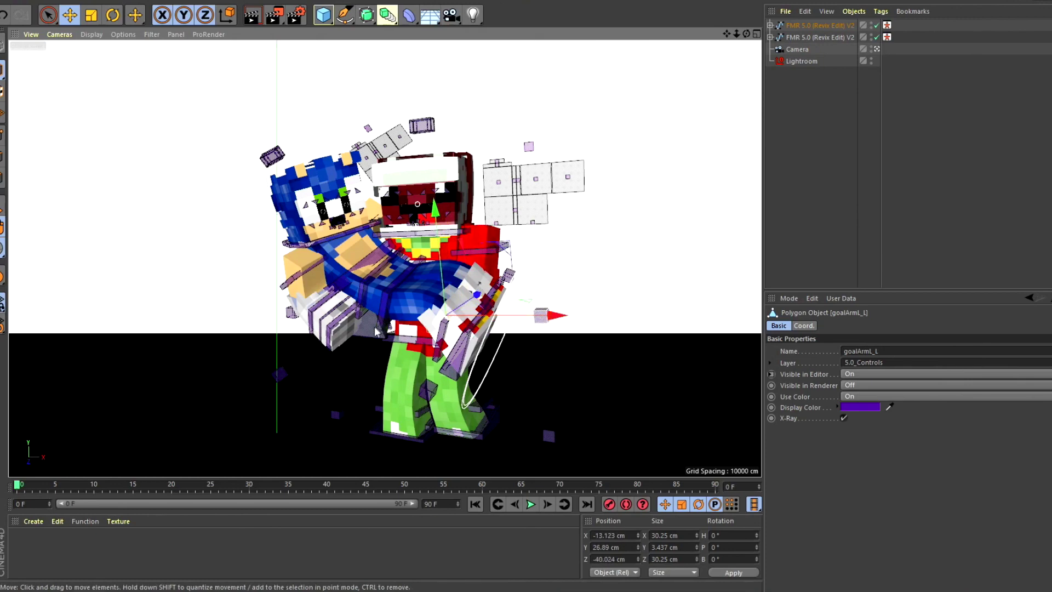
drag(376, 333, 382, 330)
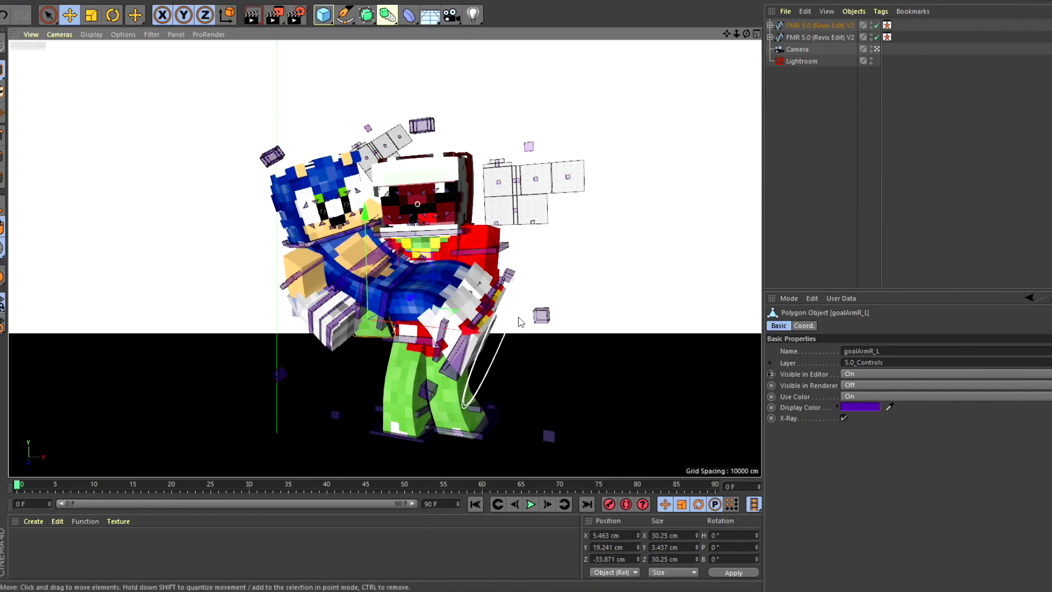
Step: Rotate the heads of both characters slightly and deselect everything
click(113, 15)
click(363, 226)
mouse_move(360, 225)
mouse_down()
mouse_move(349, 229)
mouse_move(360, 225)
mouse_up()
click(596, 299)
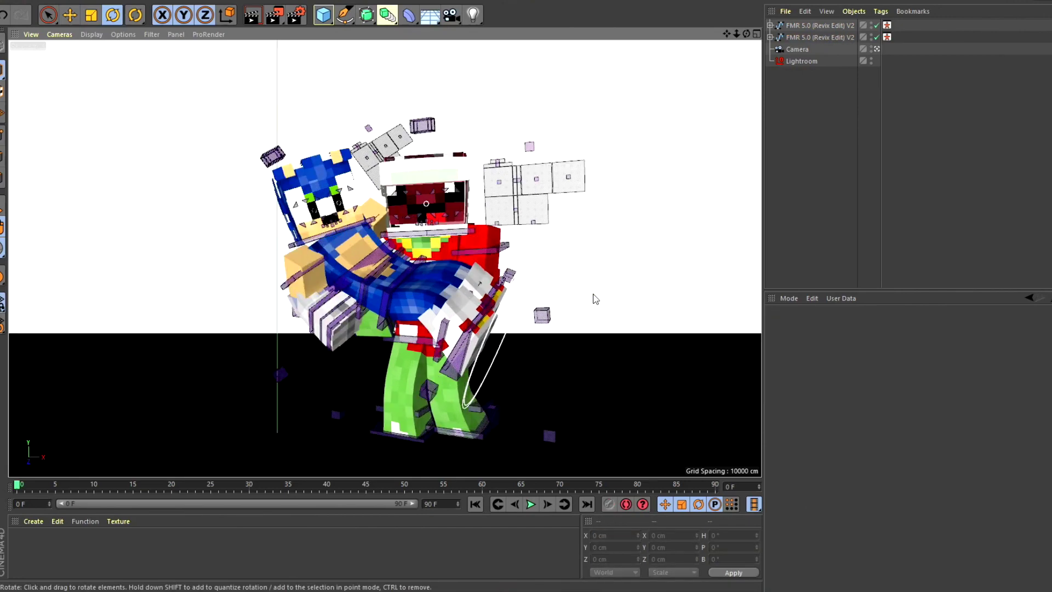
Step: Set the render's save file name to "Tri and sonic" and render the current frame to the Picture Viewer
click(295, 18)
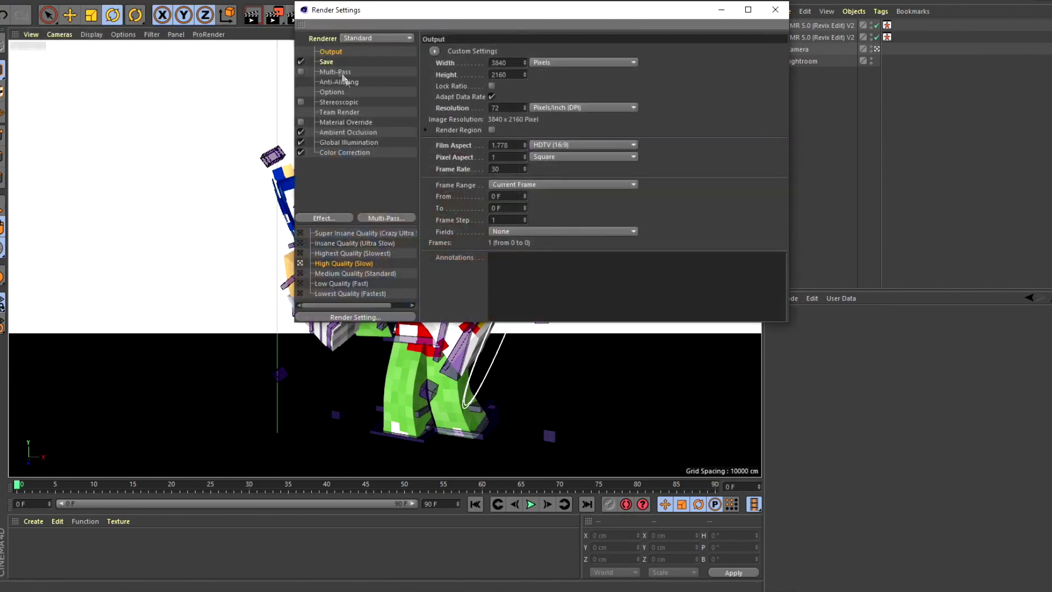
click(327, 62)
double_click(627, 70)
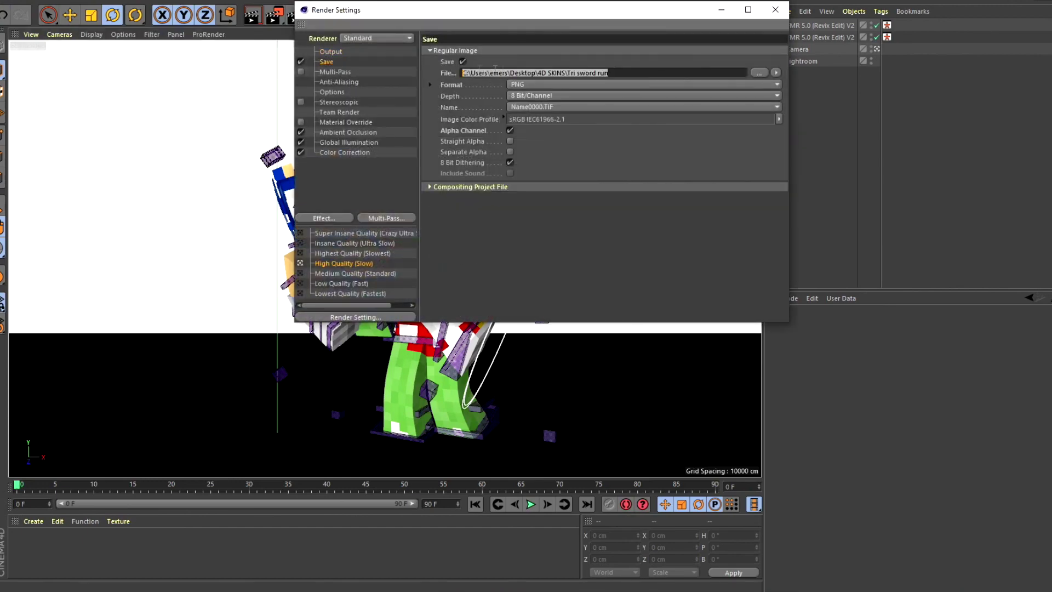
key(BackSpace)
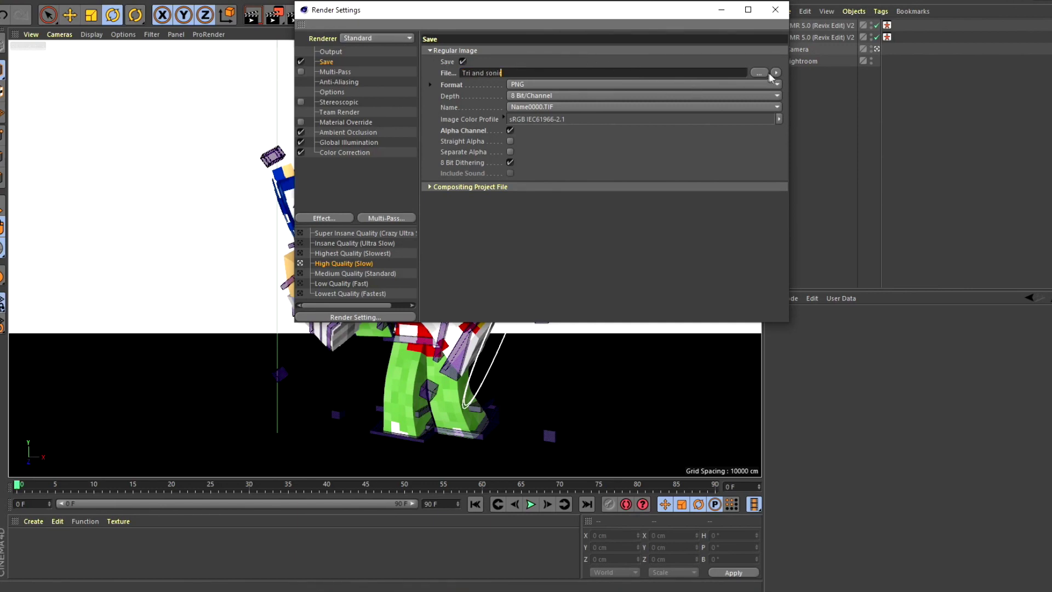
click(775, 9)
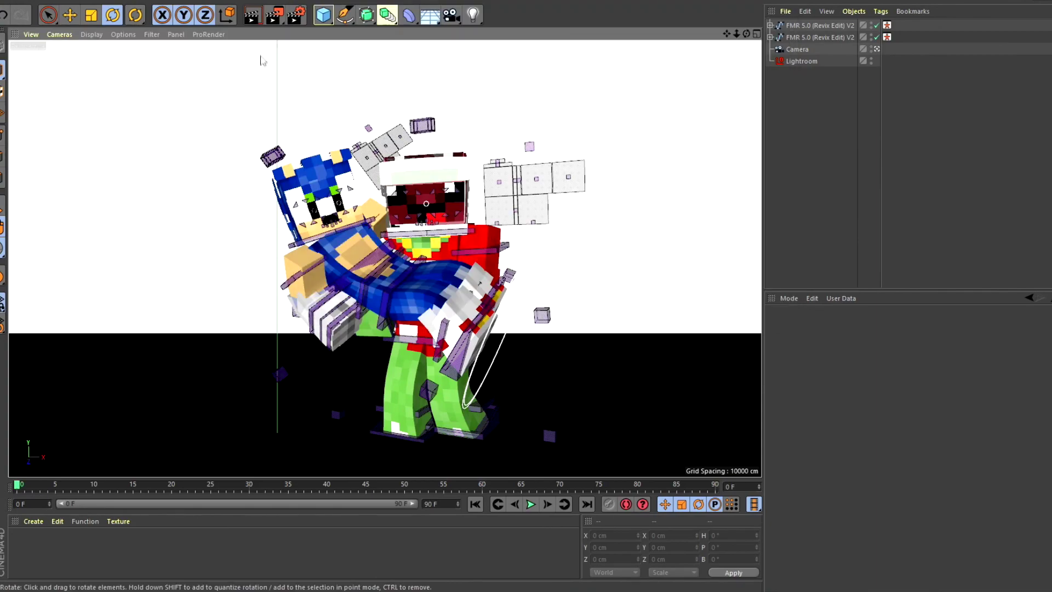
click(276, 19)
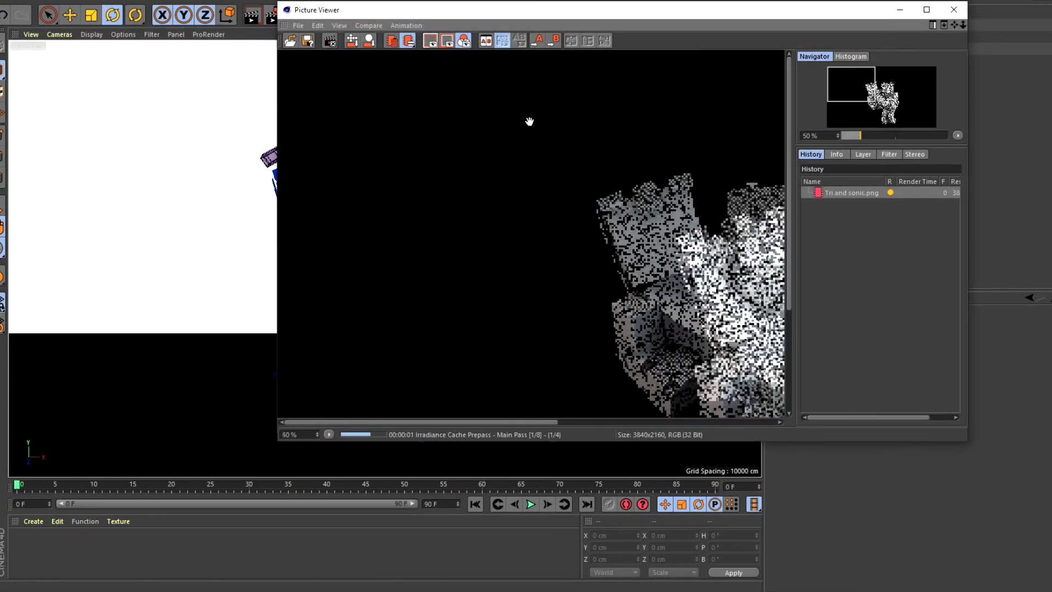
scroll(529, 121, down, 2)
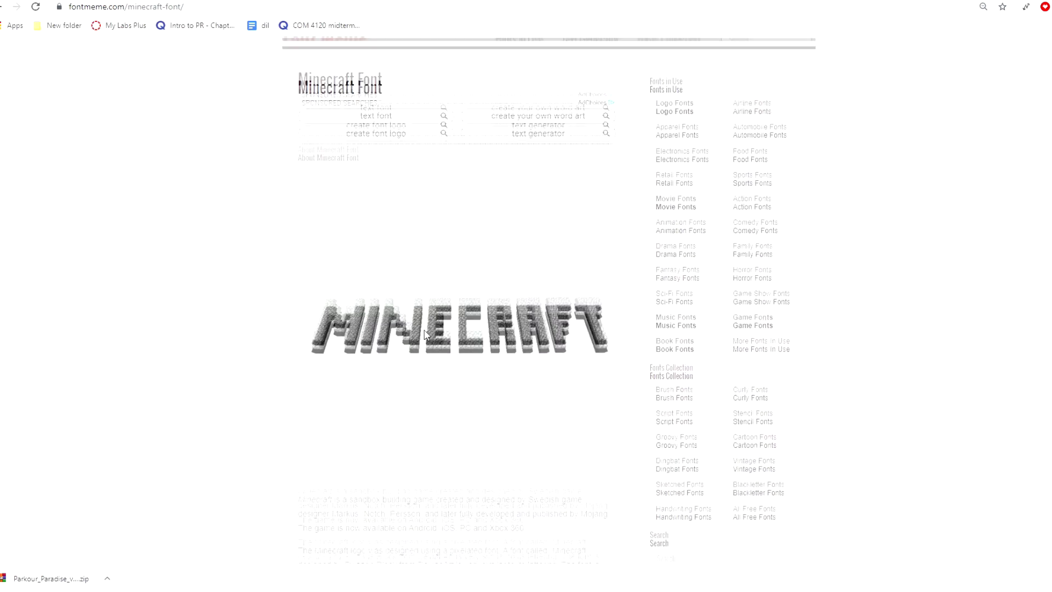
Step: Switch to the Minecraft Font page on fontmeme.com in the browser and generate a text image reading "Hi Fans"
scroll(427, 334, down, 12)
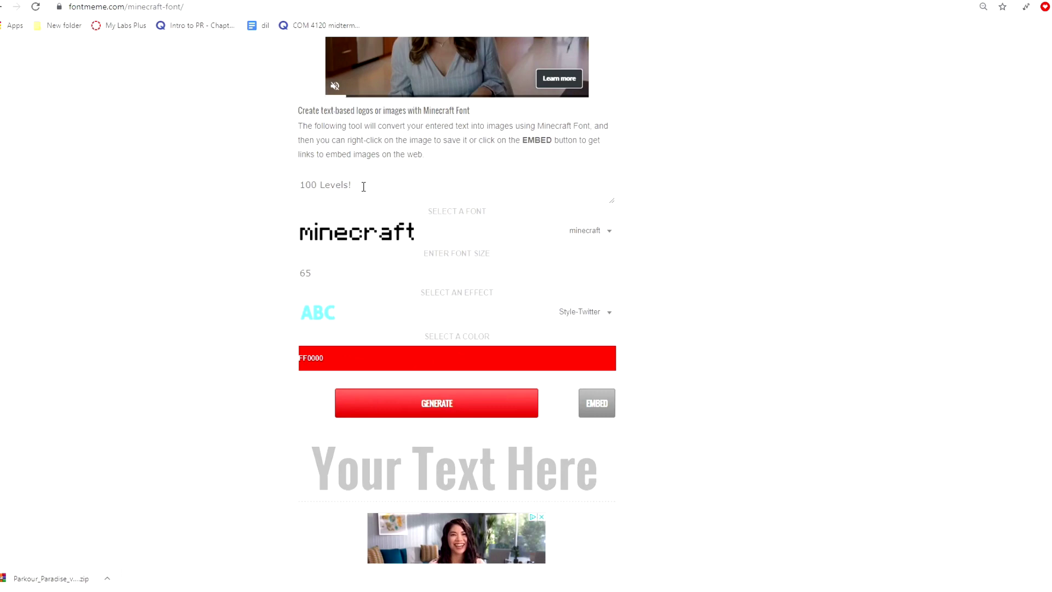
drag(364, 186, 179, 182)
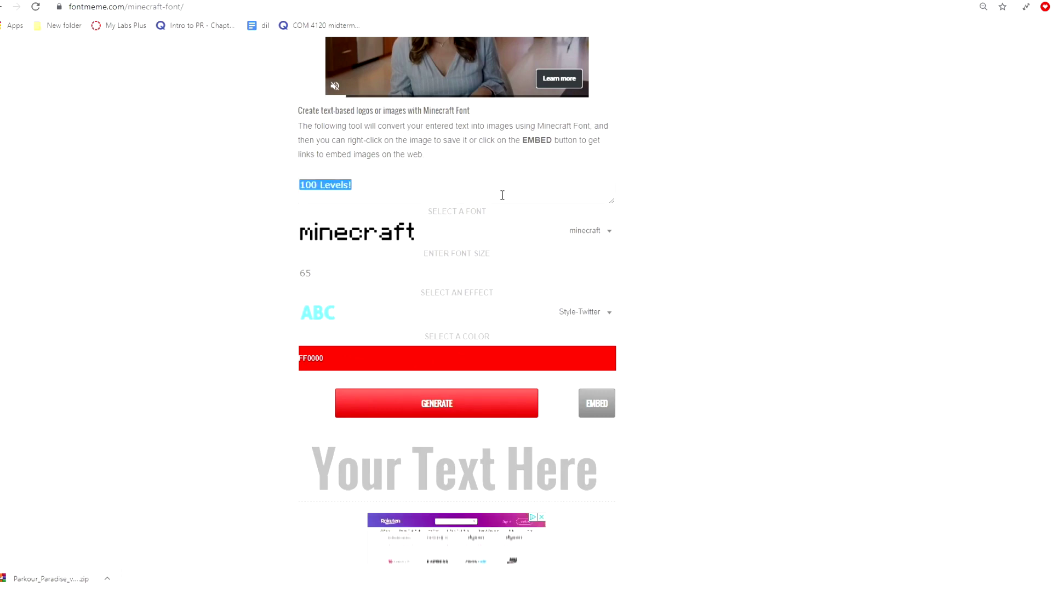
key(BackSpace)
text(Hi Fans)
click(431, 412)
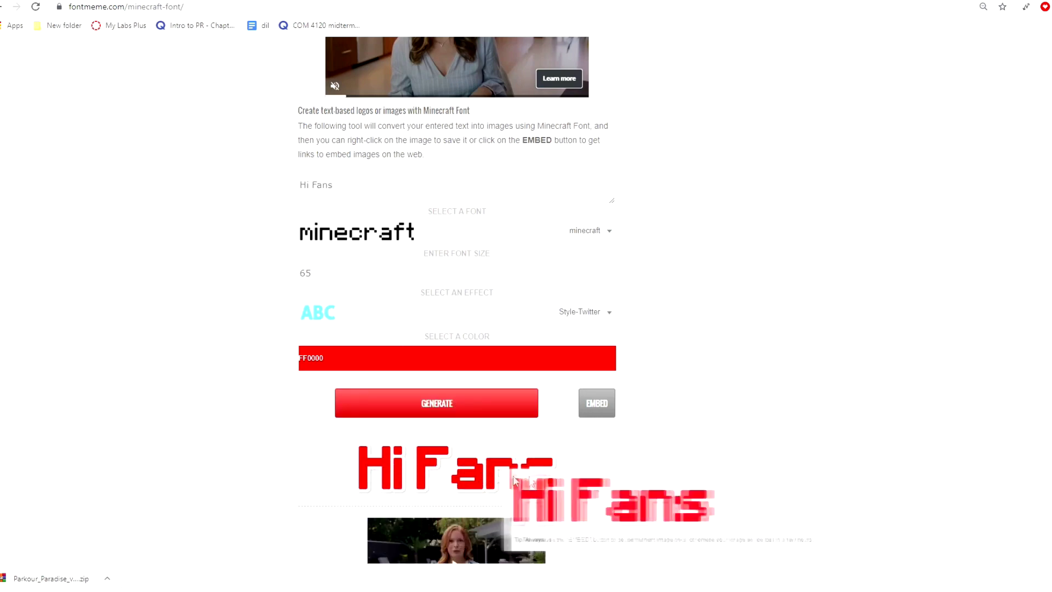
Step: Replace the text with "How I Make My Thumbnails!" on two lines and generate a new Minecraft-font image
drag(205, 172, 61, 169)
key(BackSpace)
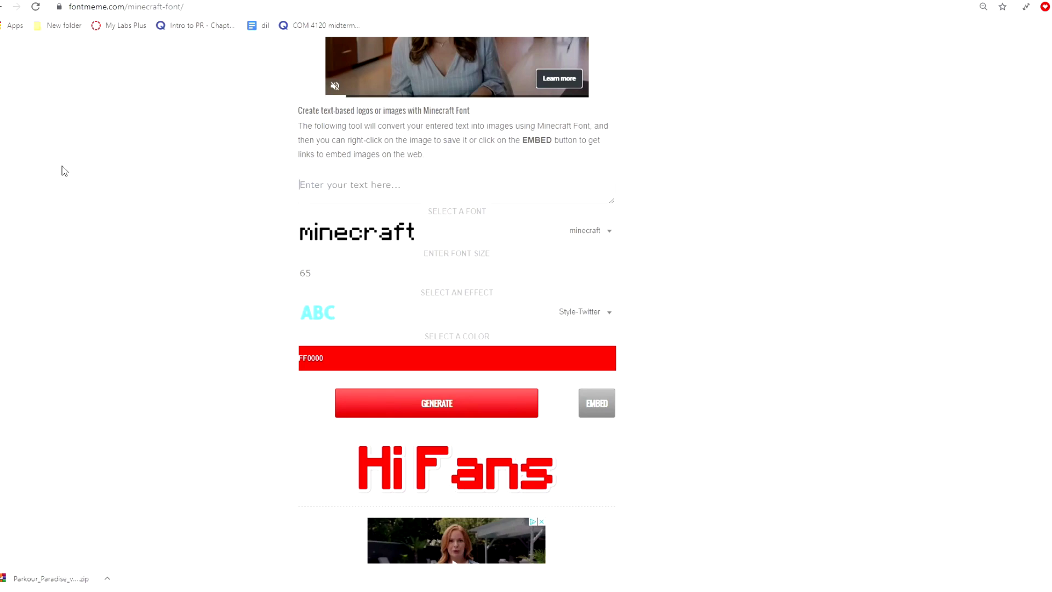
text(How I Make)
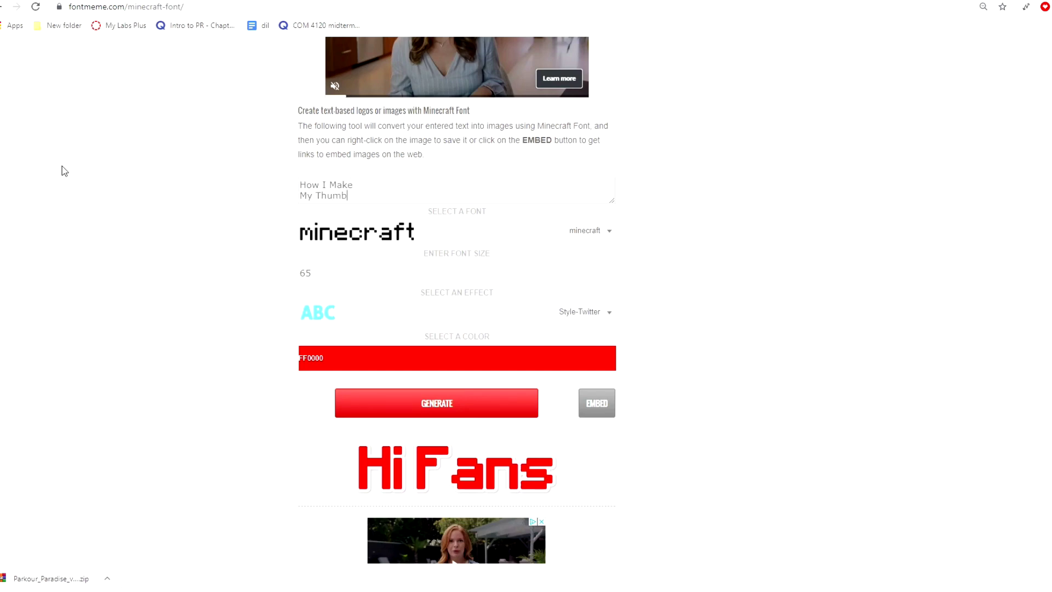
click(377, 406)
scroll(521, 404, down, 1)
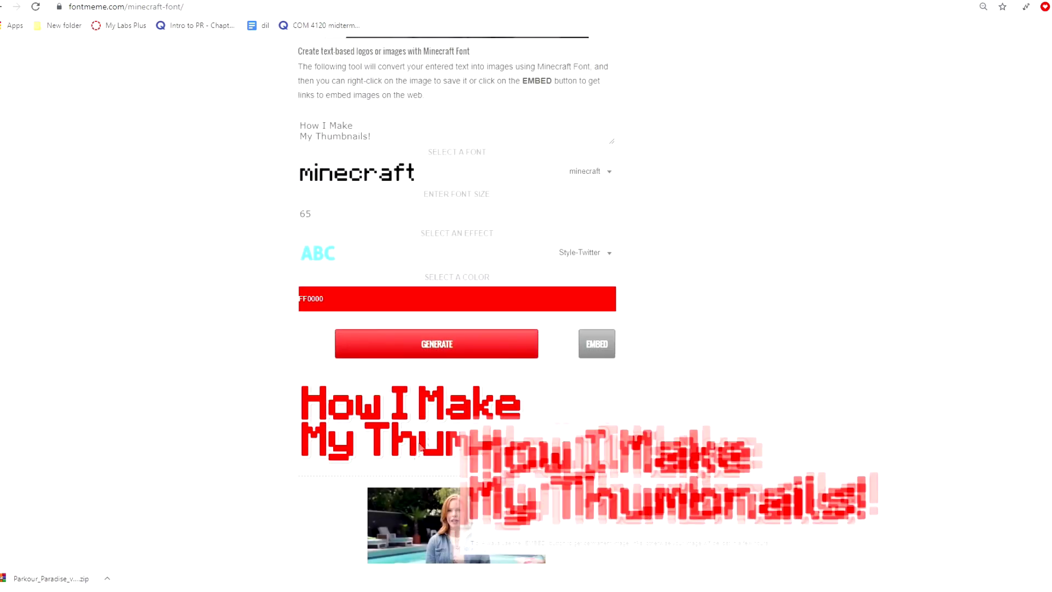
Step: Save the generated text image to the Pictures folder as 1bb.png, replacing the existing file
right_click(467, 427)
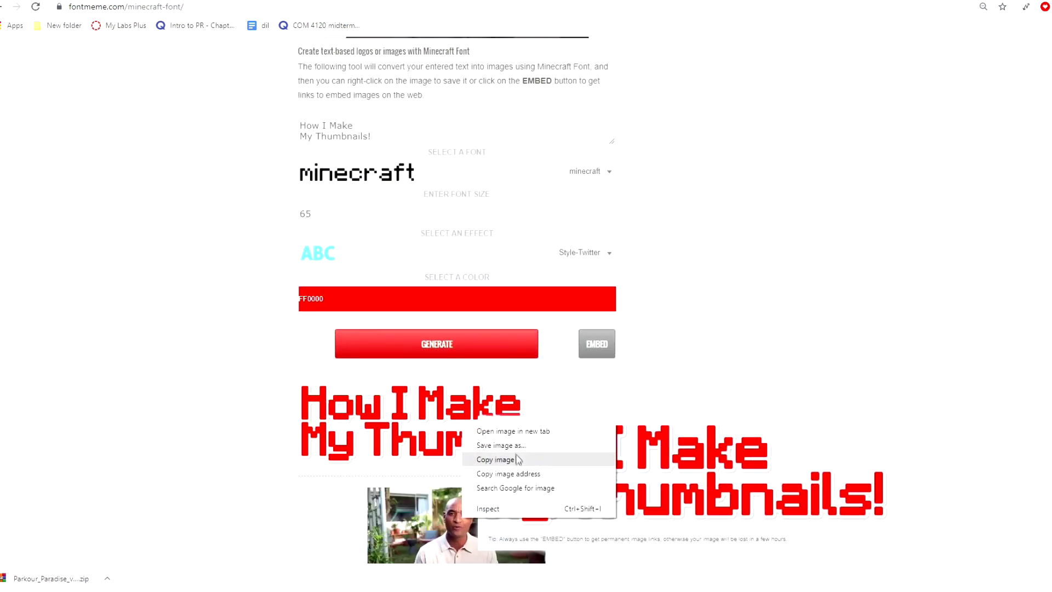
click(480, 443)
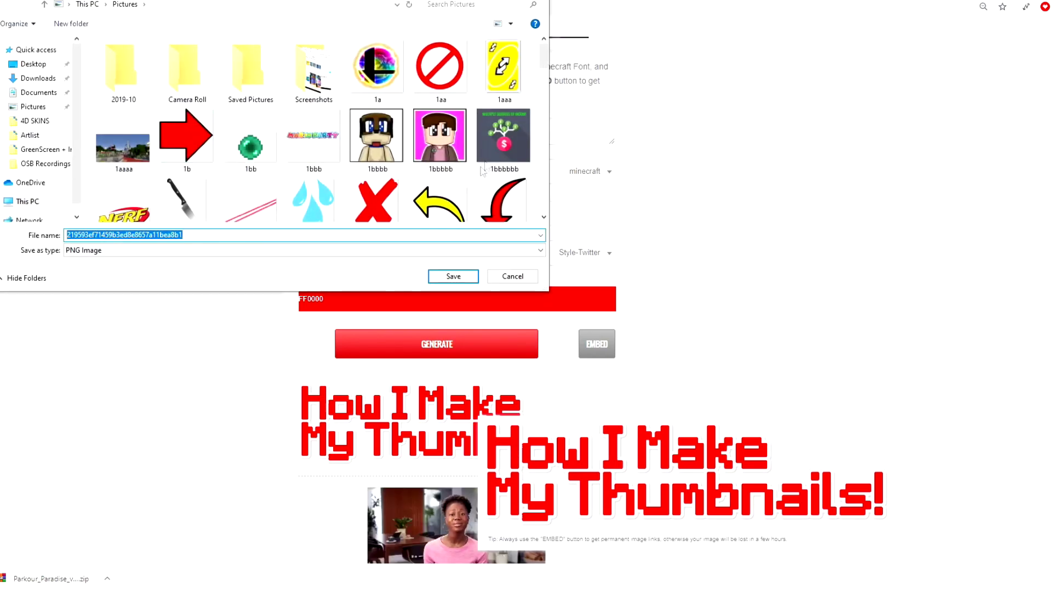
double_click(250, 145)
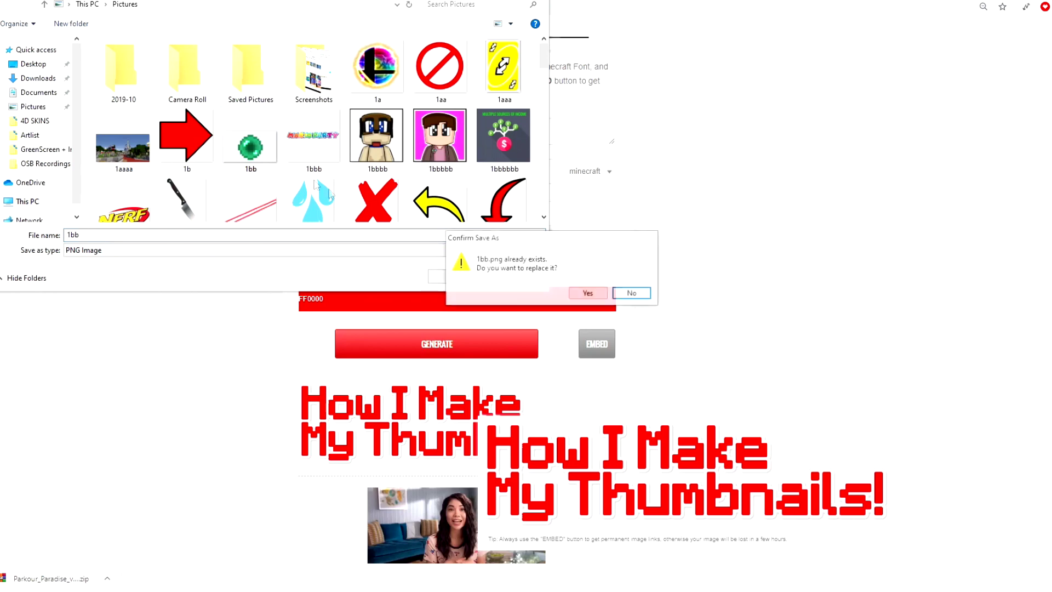
click(608, 300)
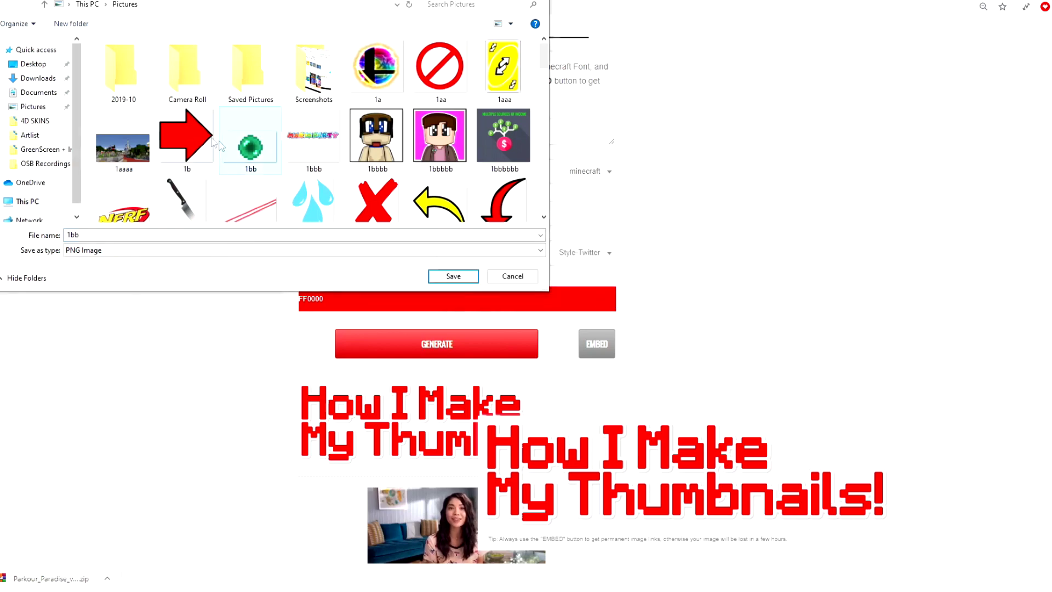
click(473, 272)
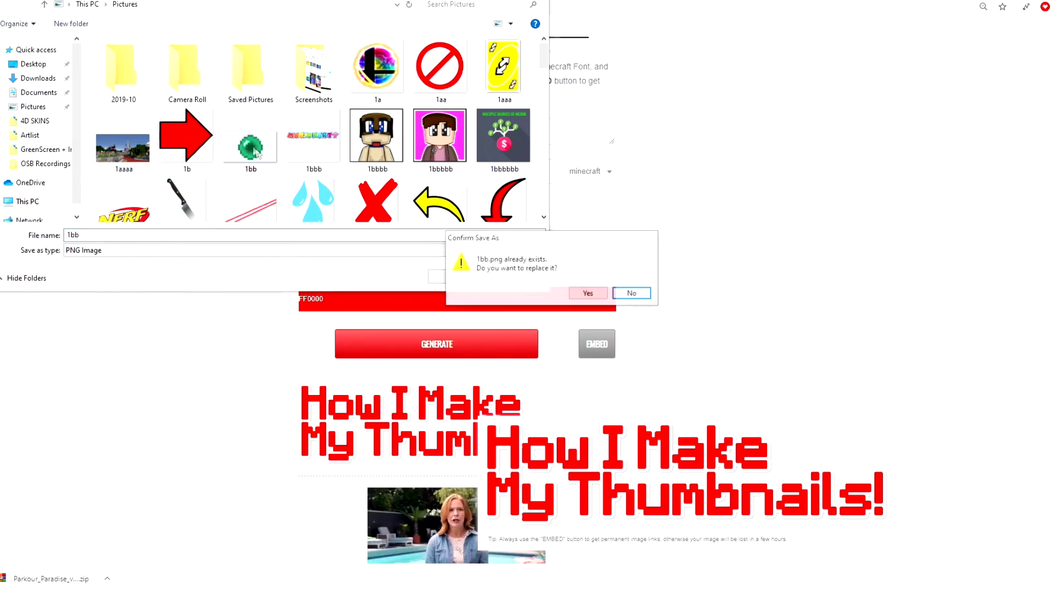
click(589, 296)
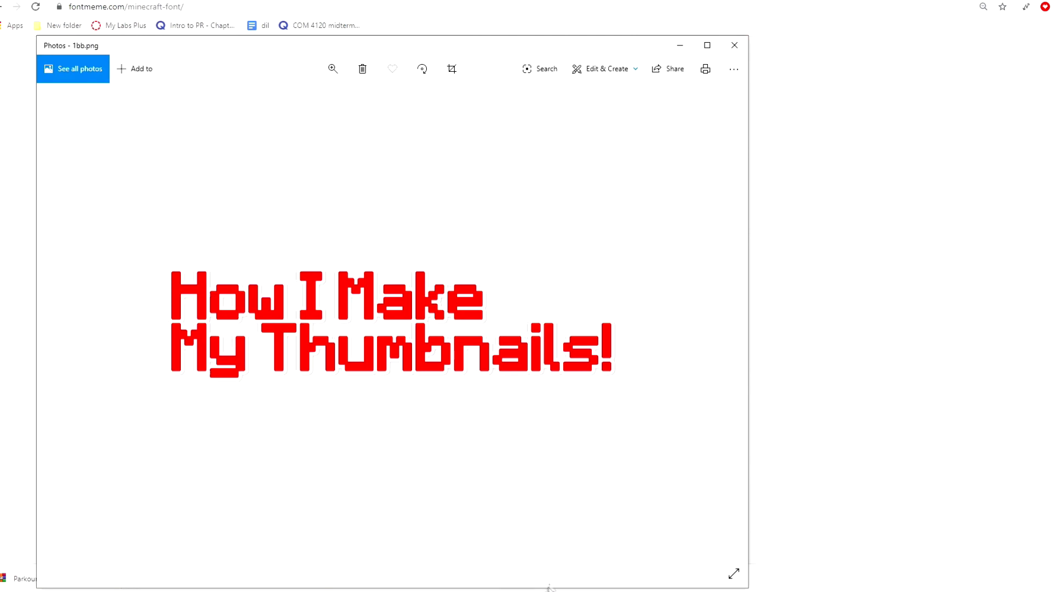
Step: Switch to Sony Vegas Pro and place Tri and sonic.png on a new video track above the footage
mouse_move(582, 589)
click(689, 542)
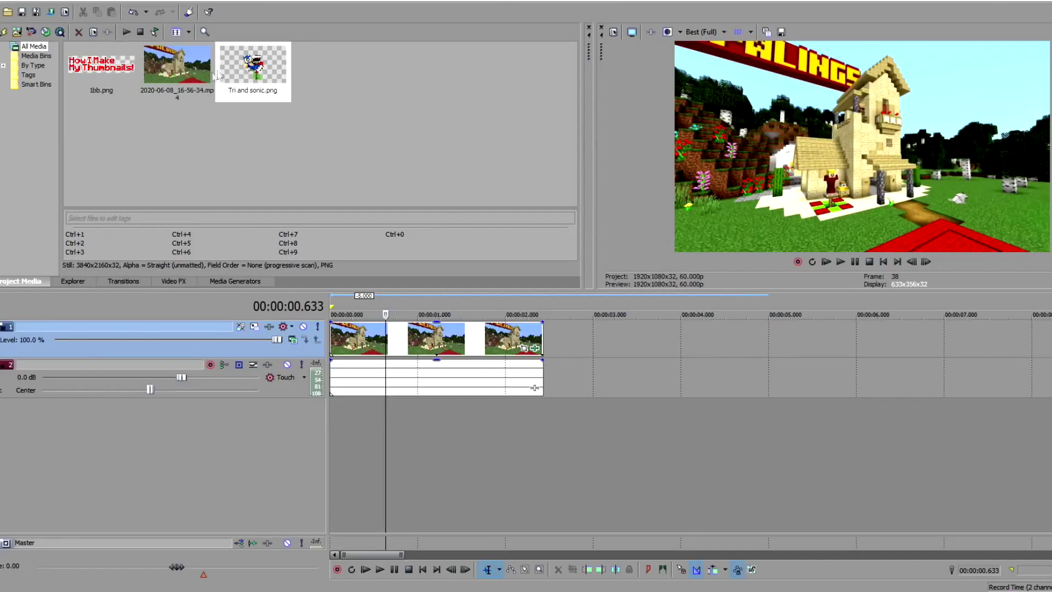
drag(263, 90, 337, 310)
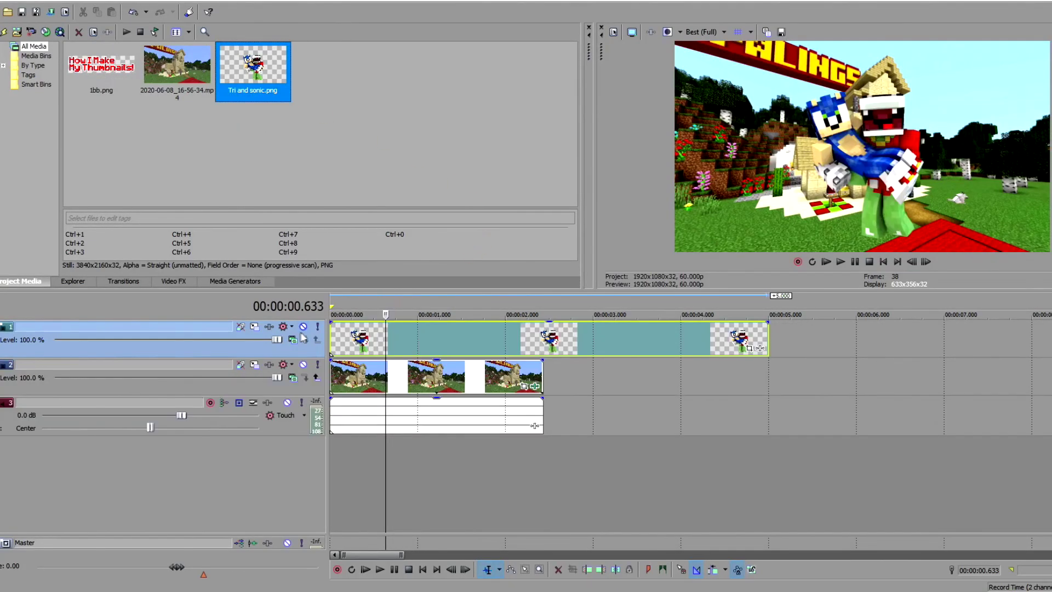
click(268, 327)
drag(734, 79, 627, 244)
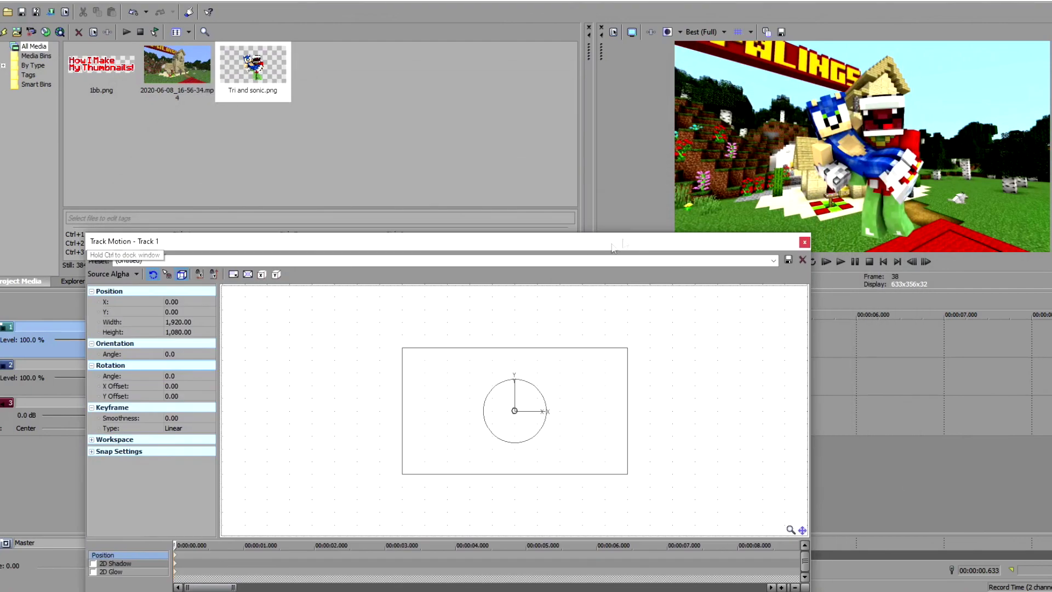
click(805, 242)
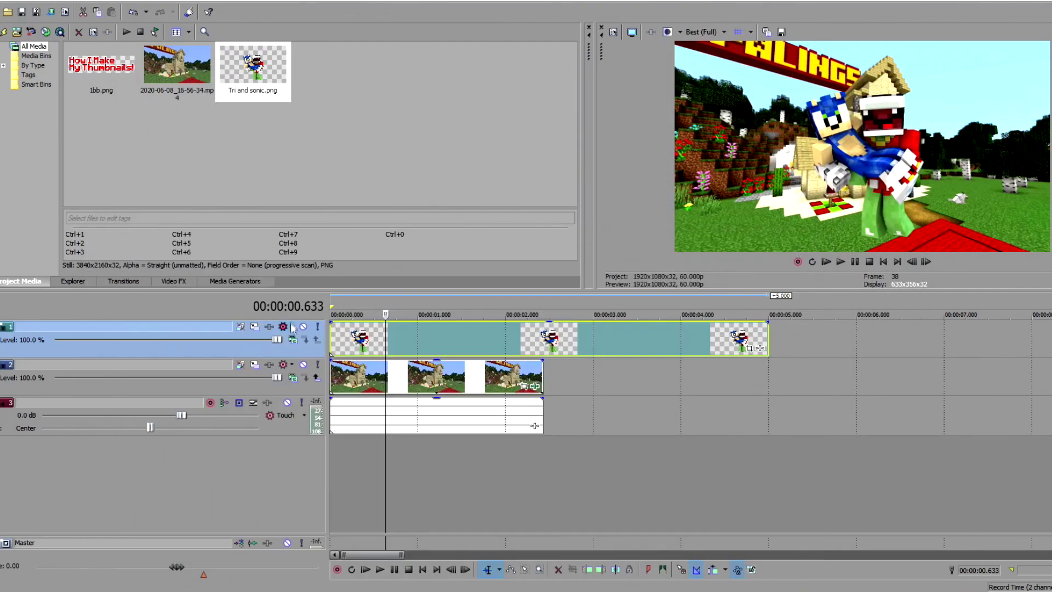
Step: Using Track Motion with locked aspect ratio and centred scaling, enlarge the character track to about 3,353 x 1,886 and position it at about X 425, Y 5
click(255, 328)
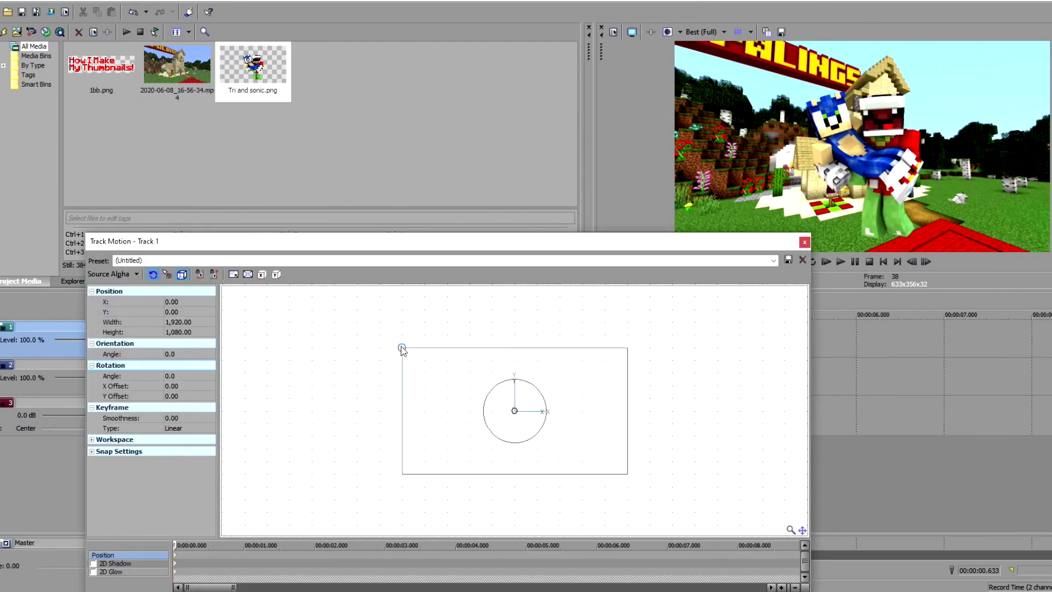
drag(402, 351, 505, 315)
click(134, 13)
click(249, 278)
click(235, 277)
drag(403, 347, 347, 295)
drag(605, 389, 629, 399)
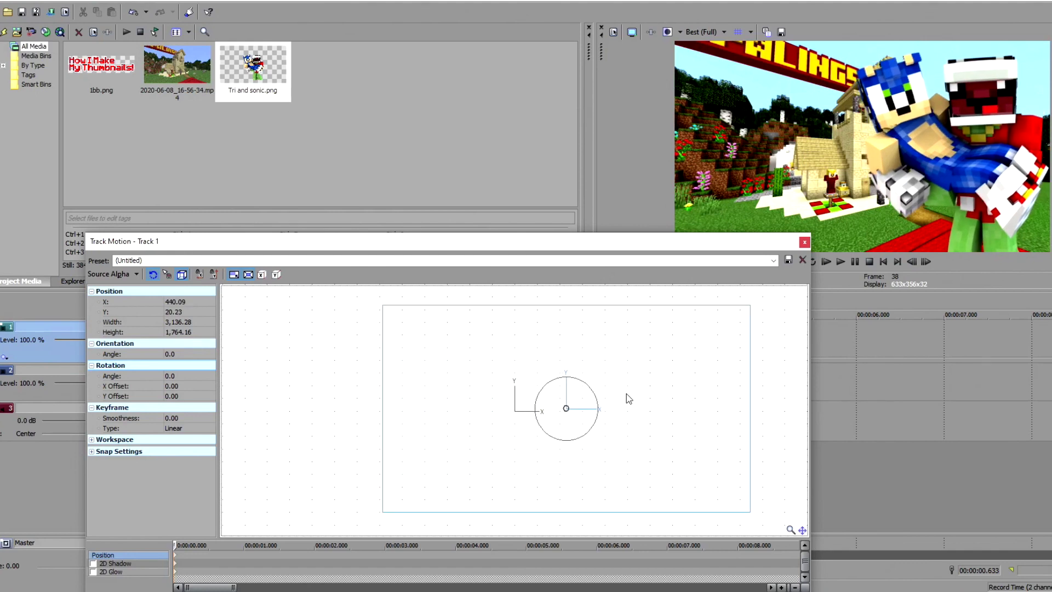
drag(382, 306, 418, 323)
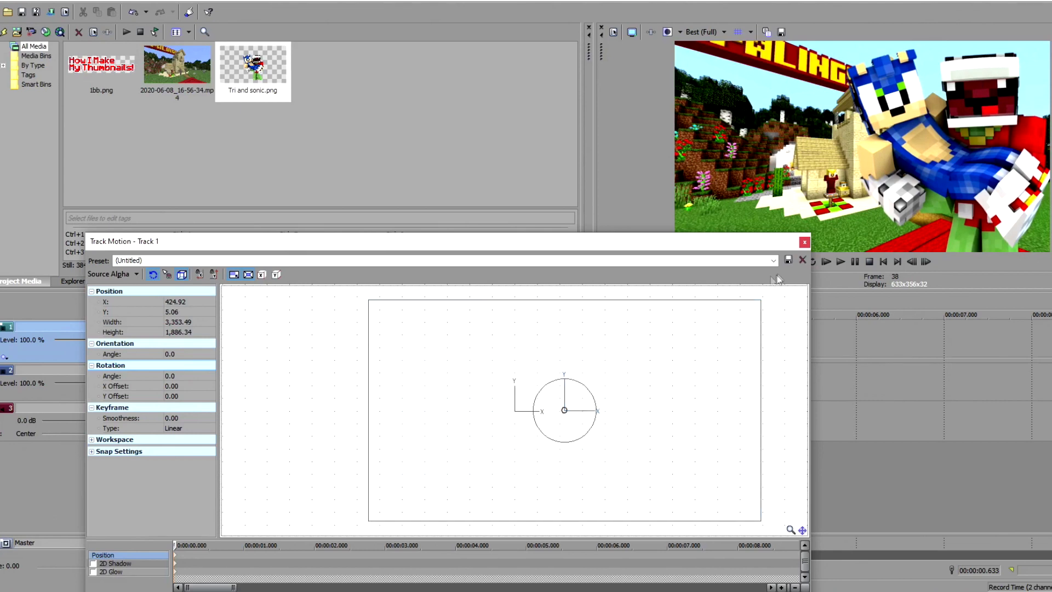
click(804, 243)
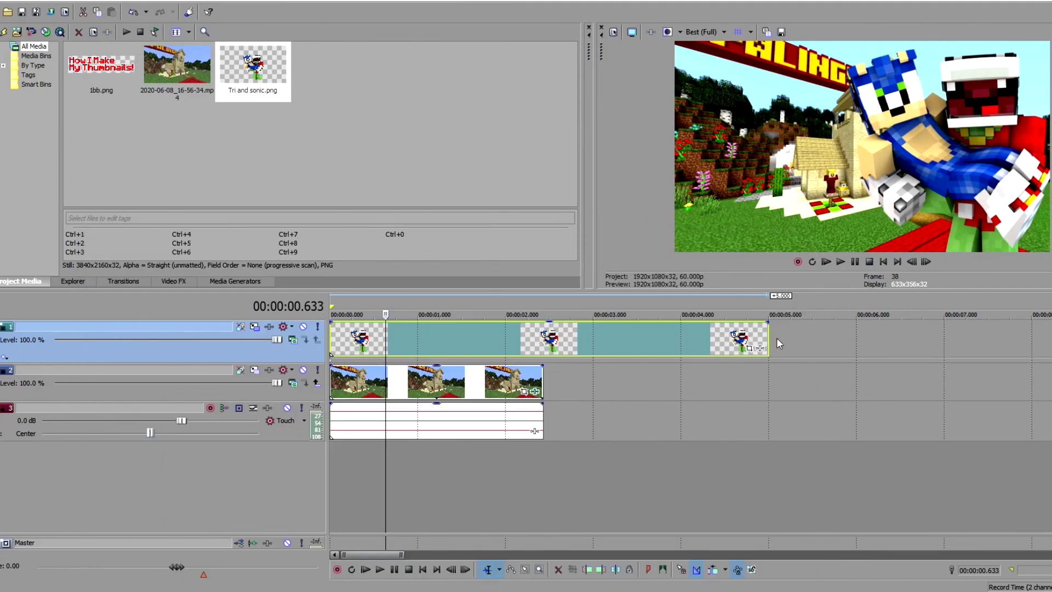
Step: Apply the Facecam preset of Brightness and Contrast to the character clip and adjust its contrast to about 0.17
click(176, 281)
drag(407, 132, 515, 344)
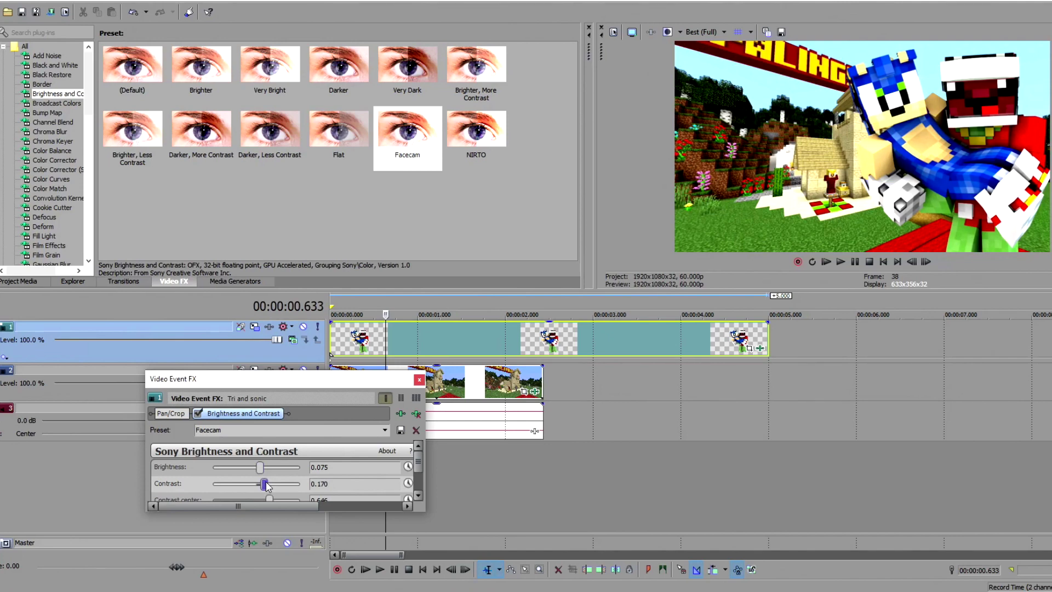
click(419, 380)
Step: Duplicate the character track, add a second Facecam Brightness and Contrast effect to the lower copy and raise its brightness to the maximum
right_click(789, 347)
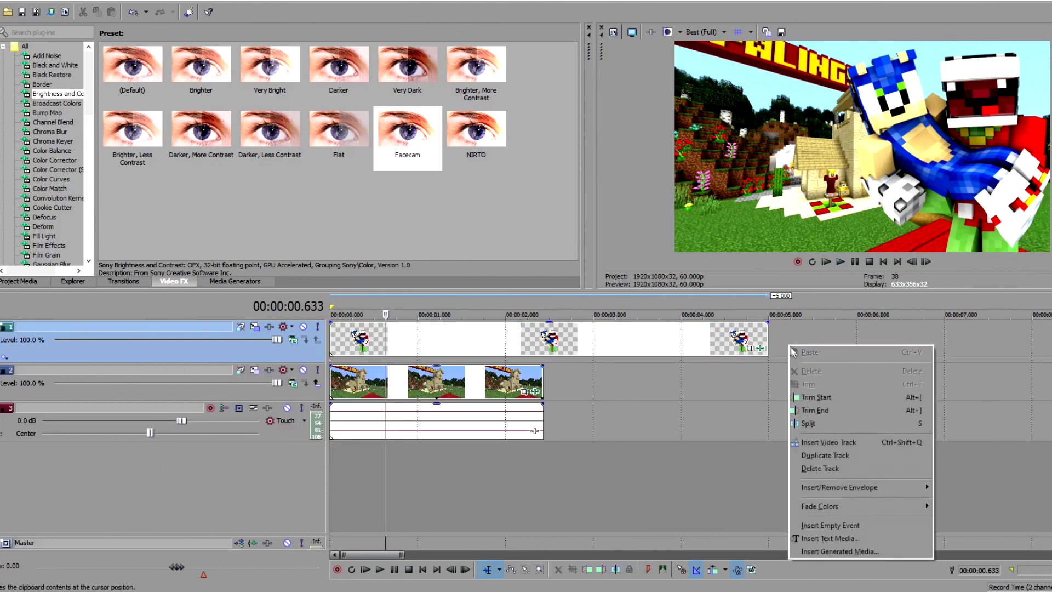
click(822, 455)
drag(407, 137, 392, 387)
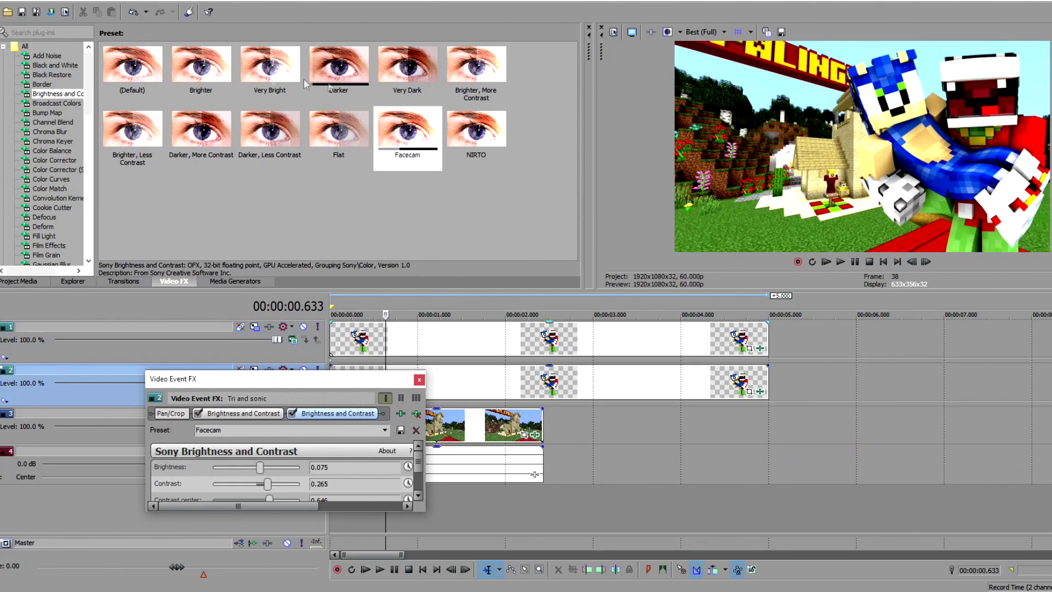
drag(261, 471, 844, 492)
click(419, 380)
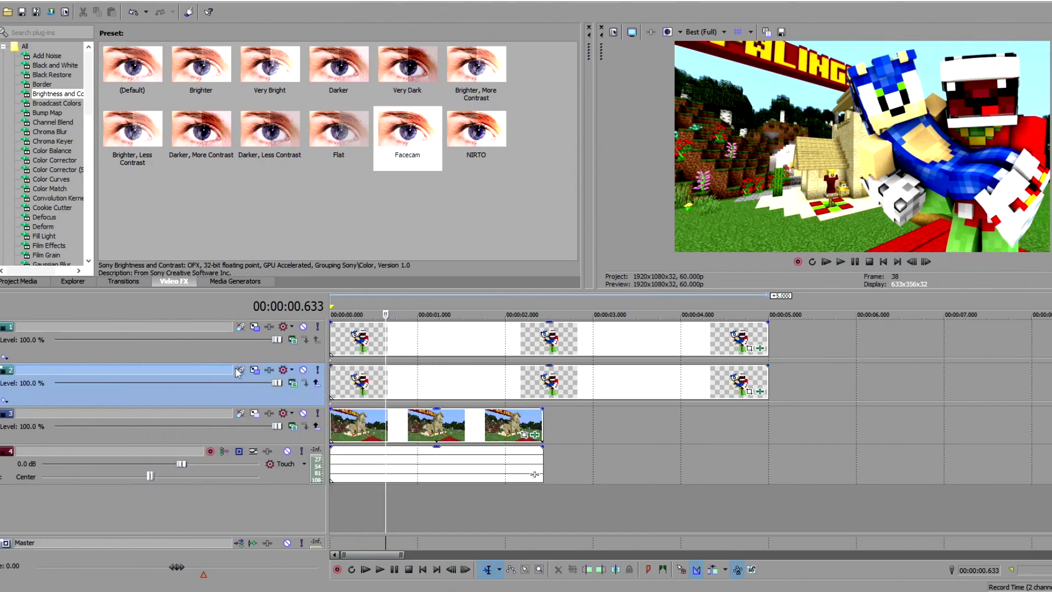
Step: Scale the lower character track up to about 3,462 x 1,947 to form a white outline behind the characters
click(255, 371)
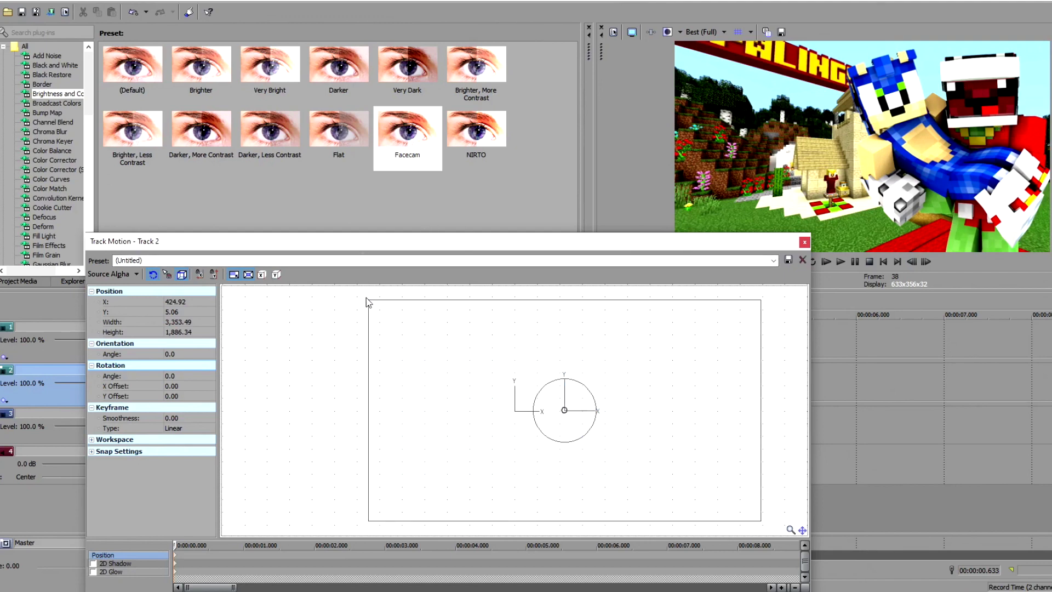
drag(368, 301, 362, 297)
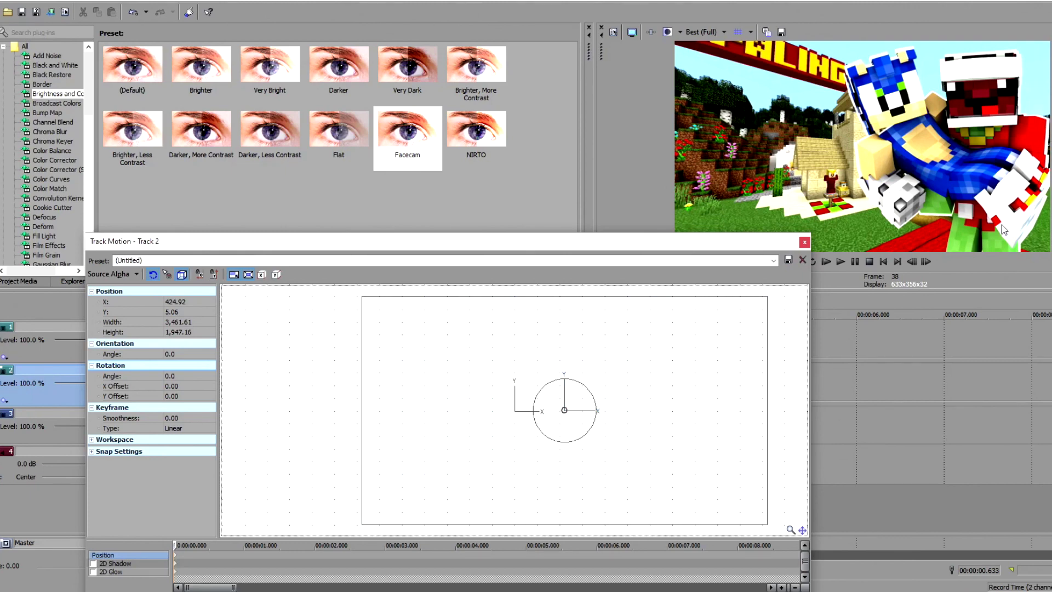
click(805, 241)
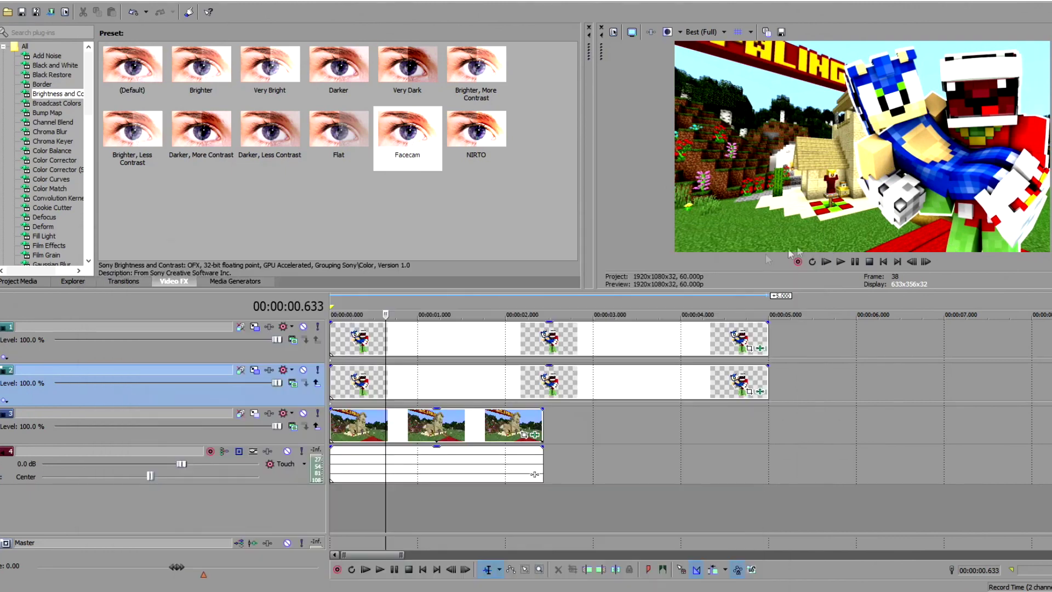
Step: Place the title image 1bb.png on a new track above the character tracks
right_click(793, 343)
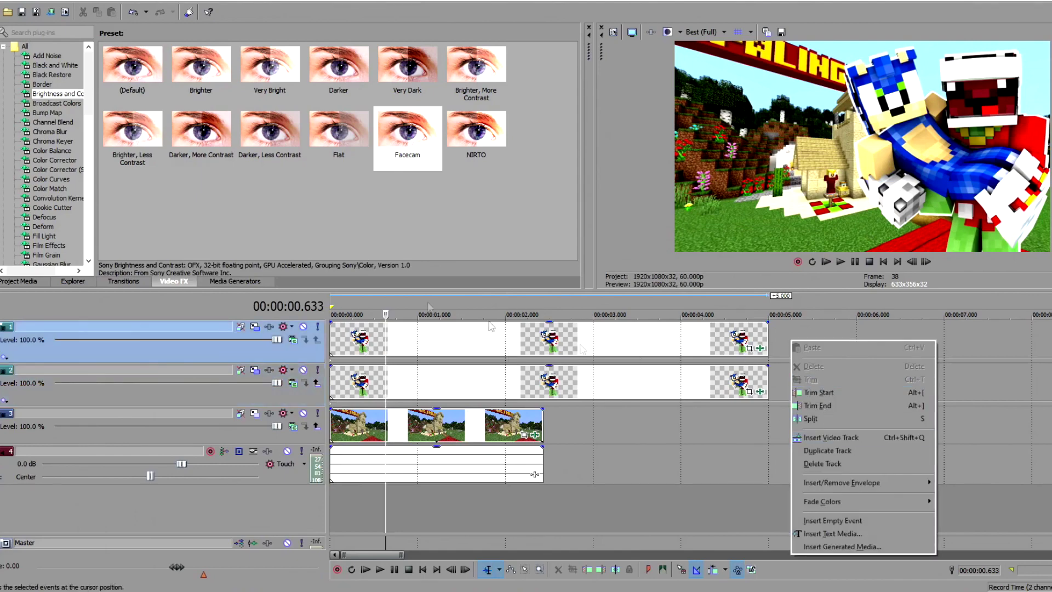
click(25, 280)
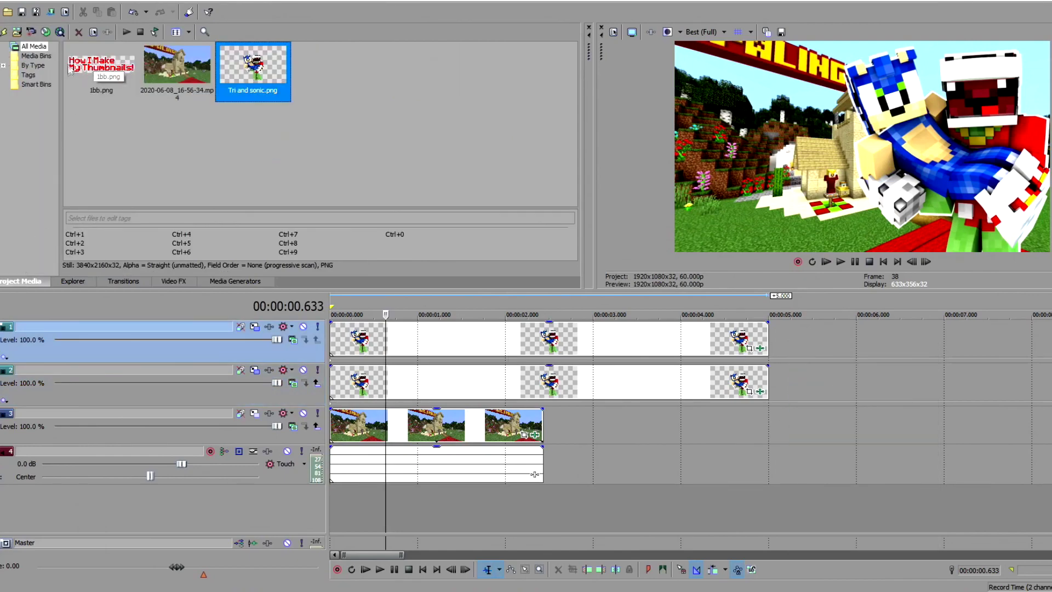
drag(94, 67, 345, 307)
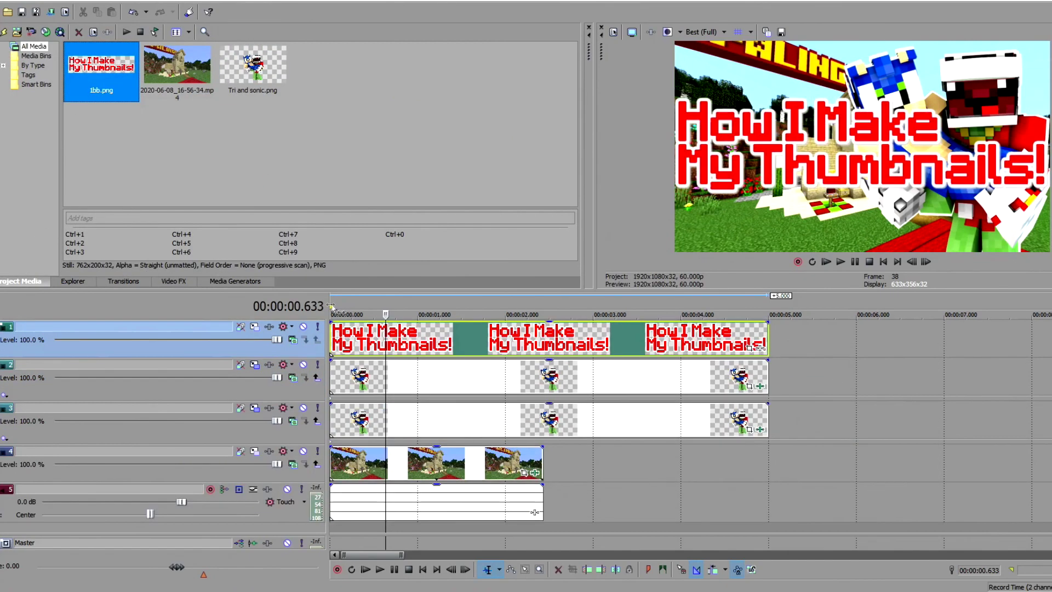
Step: Shrink the title track to about 1,318 x 742 and move it to the frame's lower left, at about X -273, Y -374
click(254, 328)
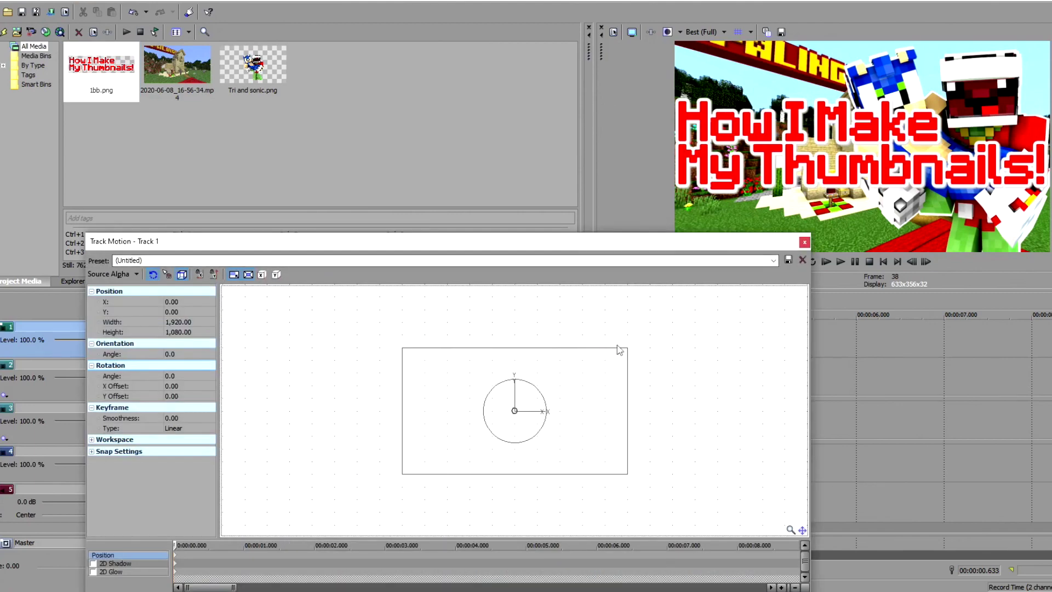
drag(627, 348, 592, 366)
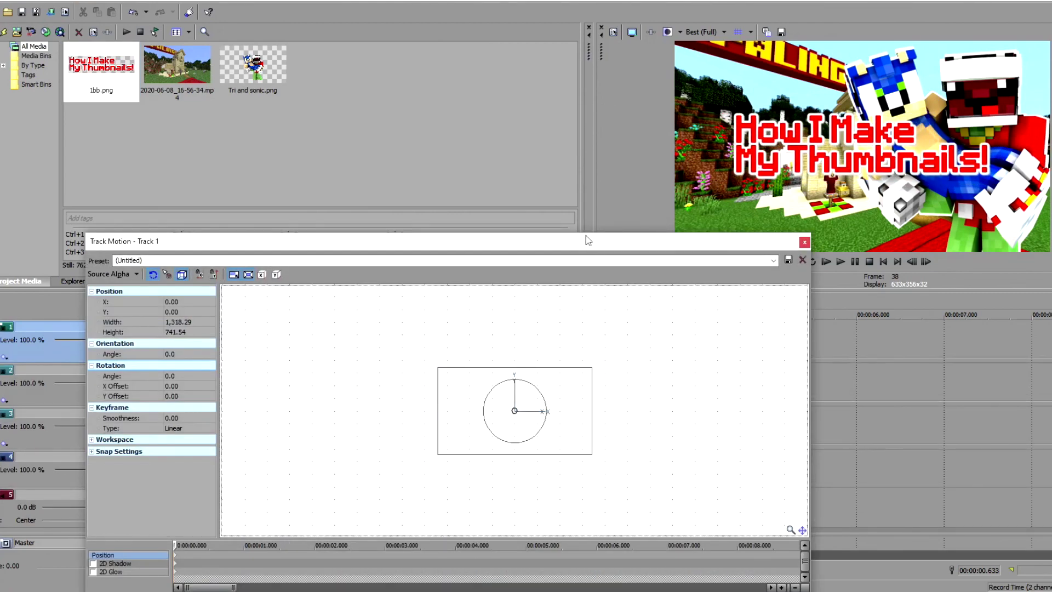
drag(590, 241, 446, 237)
drag(414, 386, 382, 430)
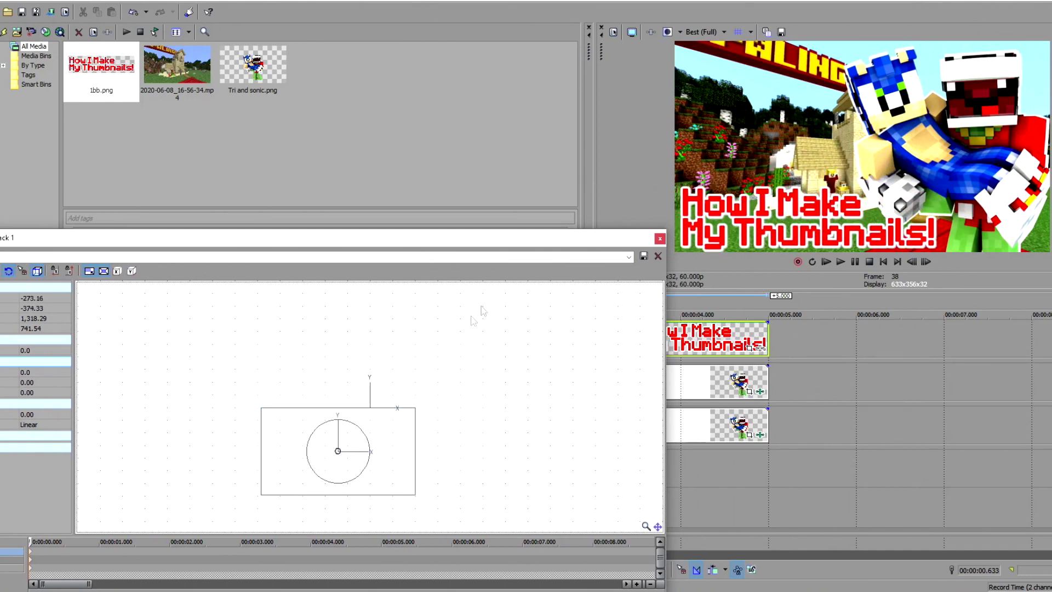
click(659, 240)
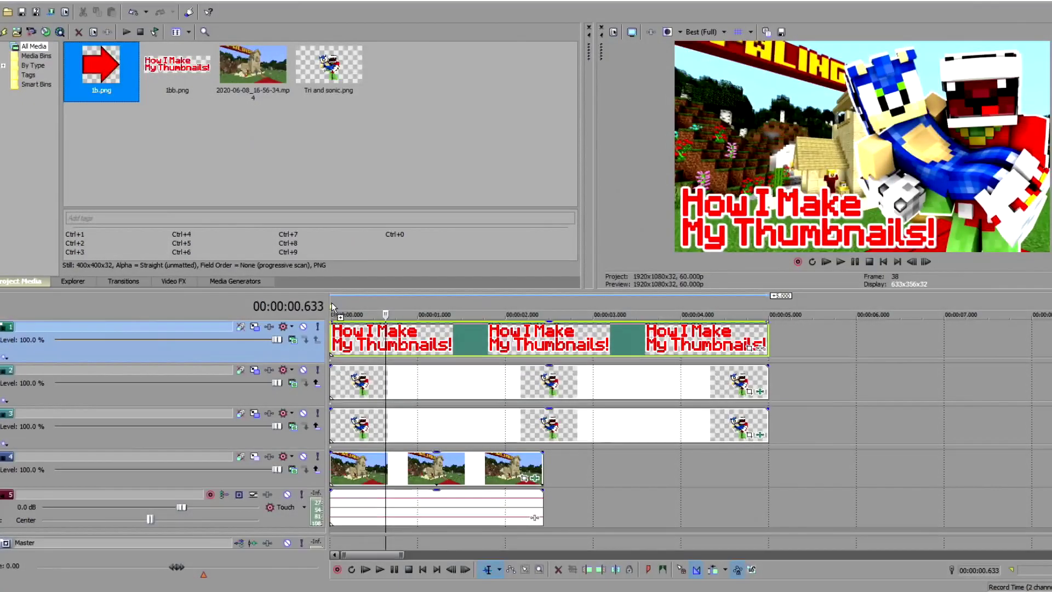
Step: Place the red arrow 1b.png on a new top track, then shrink, tilt and position it to point down at Sonic's head
drag(331, 307, 332, 310)
click(259, 328)
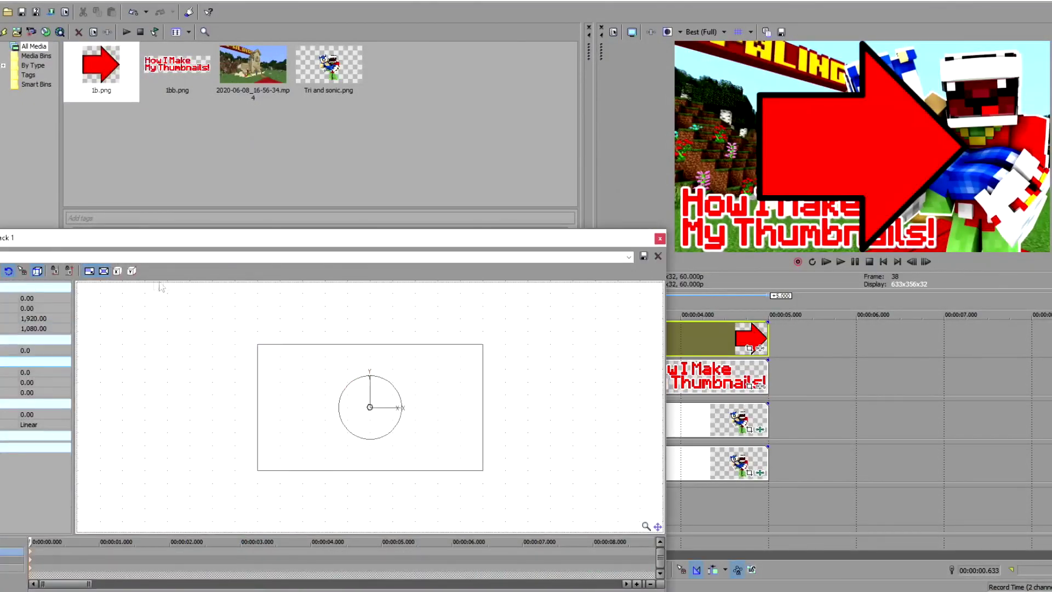
drag(482, 346, 342, 433)
drag(323, 428, 326, 366)
click(660, 239)
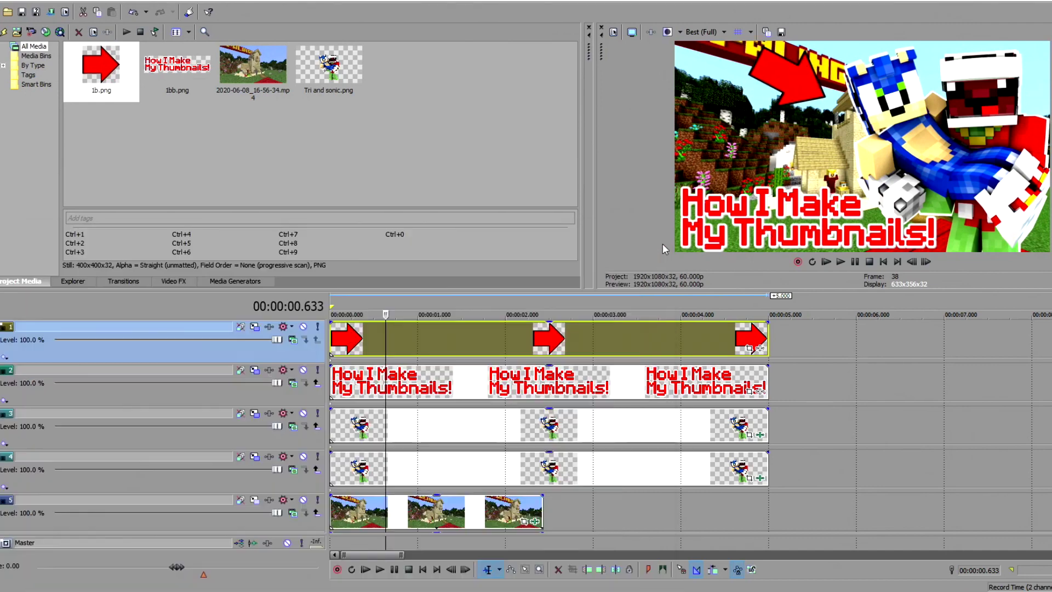